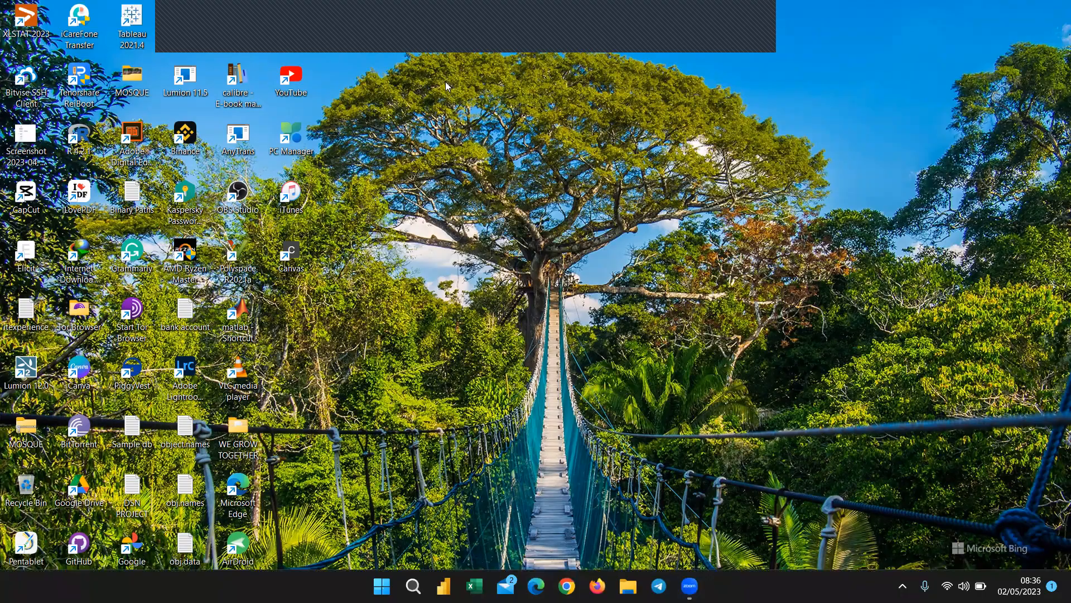
Switch to Firefox showing a new tab with the Google start page.
{"action": "key", "text": "alt+Tab"}
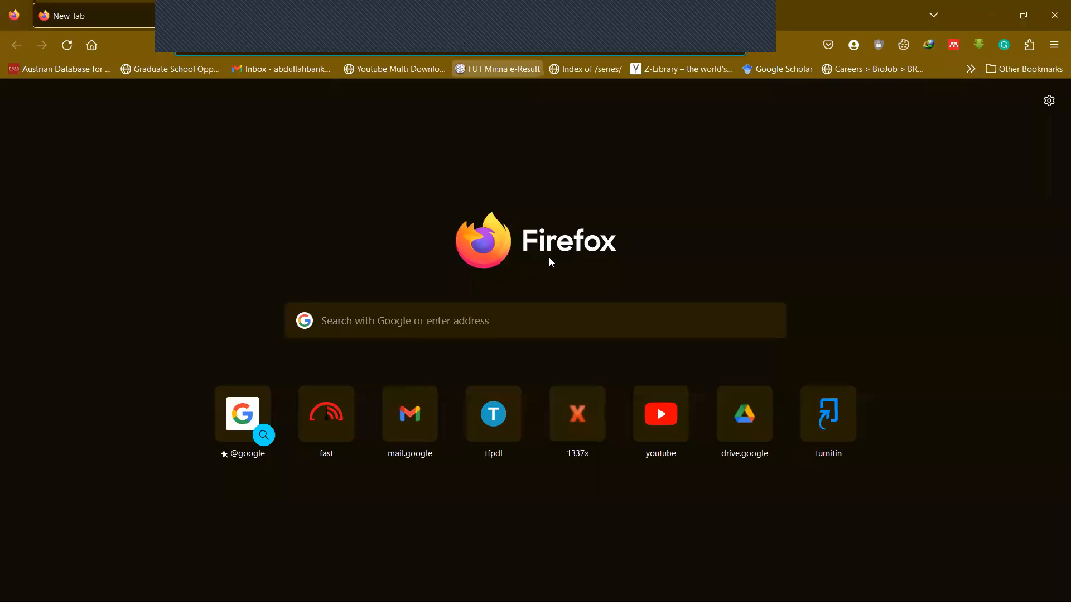
Search Google for 'mysql download', fixing the typo and picking the suggestion.
{"action": "left_click", "coordinate": [263, 44]}
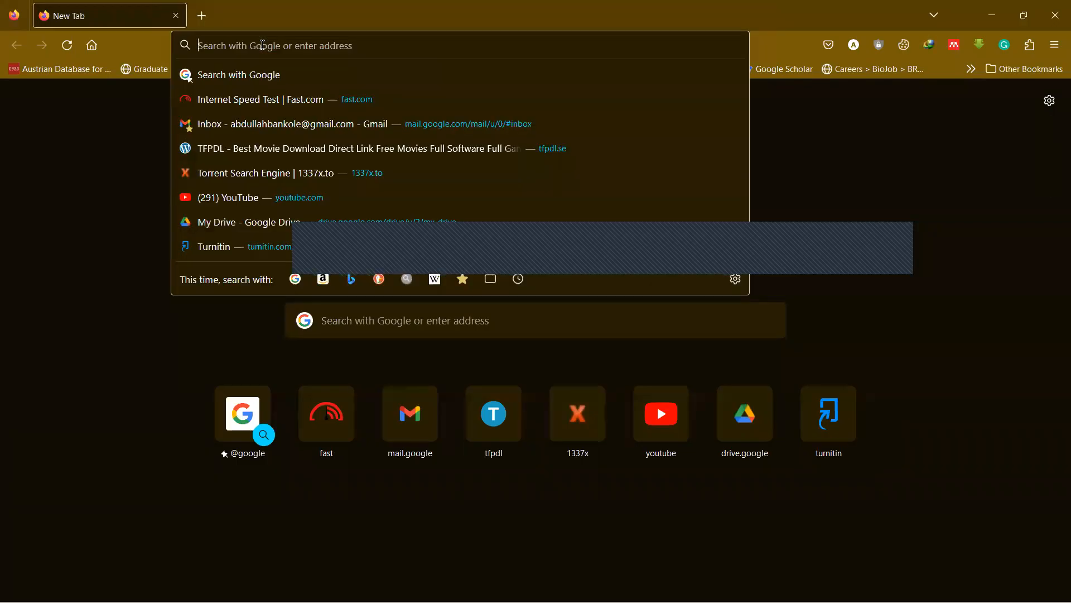
{"action": "type", "text": "MY"}
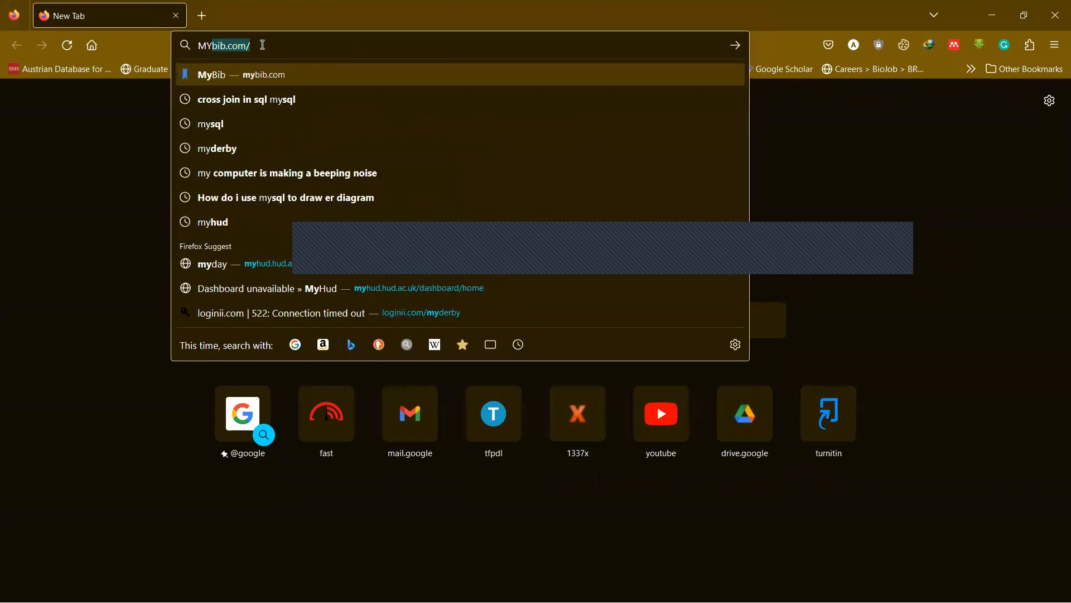
{"action": "type", "text": "SQL DOWNALO"}
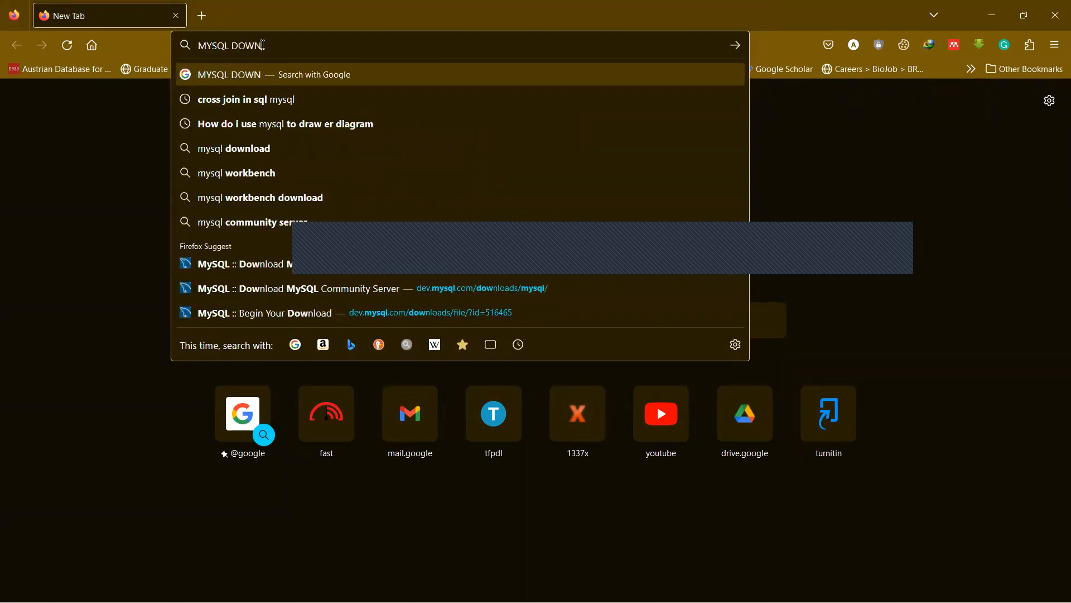
{"action": "key", "text": "BackSpace"}
{"action": "key", "text": "BackSpace"}
{"action": "key", "text": "BackSpace"}
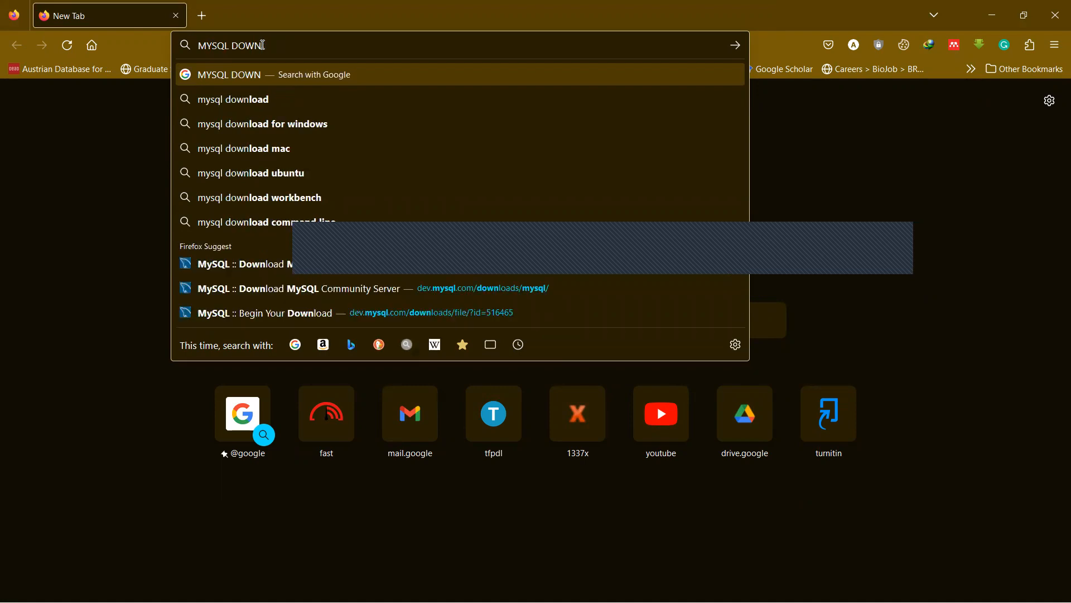
{"action": "left_click", "coordinate": [266, 99]}
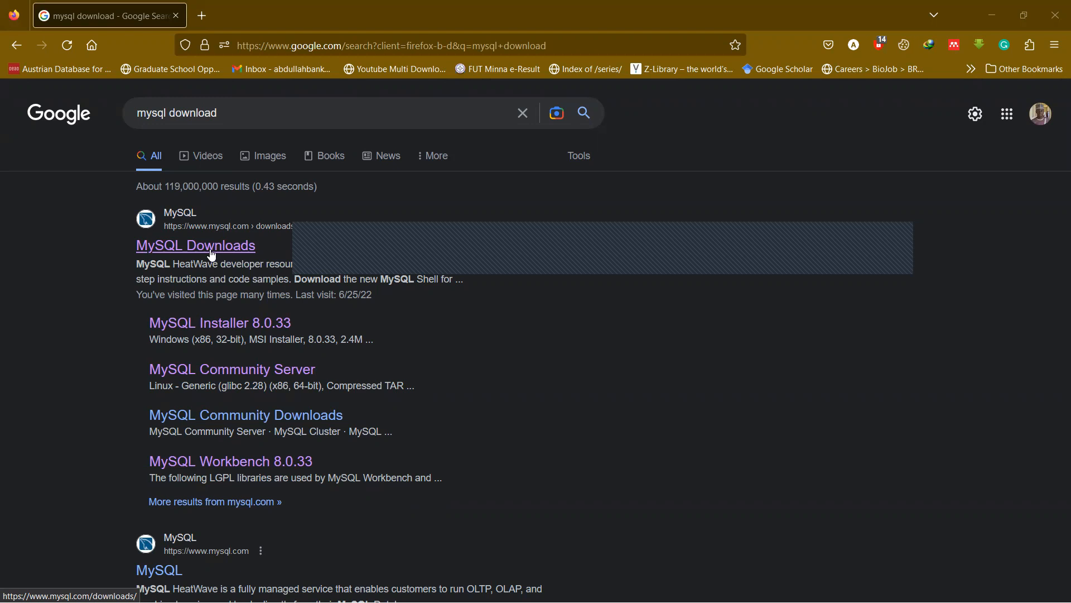
Open the MySQL Downloads result in a new tab and scroll to Community (GPL) Downloads.
{"action": "middle_click", "coordinate": [210, 252]}
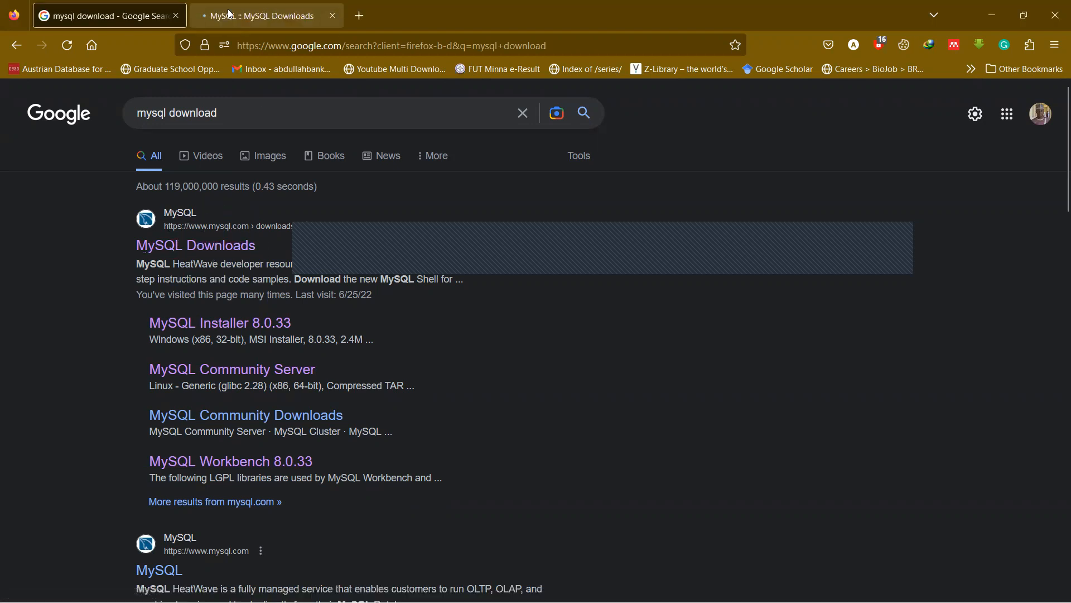
{"action": "left_click", "coordinate": [207, 17]}
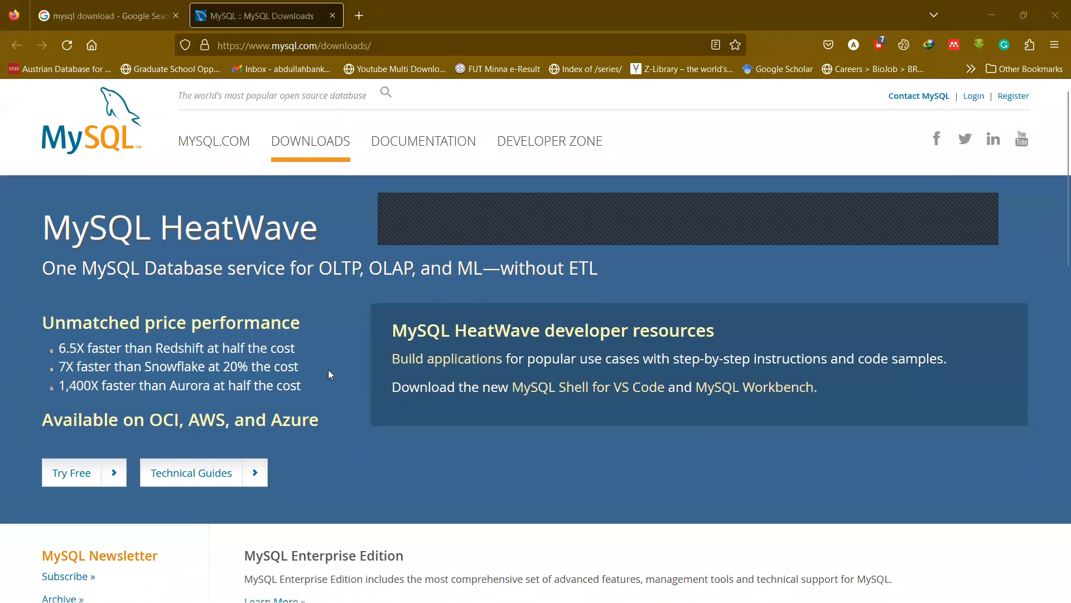
{"action": "scroll", "coordinate": [329, 371], "scroll_direction": "down", "scroll_amount": 2}
{"action": "scroll", "coordinate": [330, 371], "scroll_direction": "up", "scroll_amount": 1}
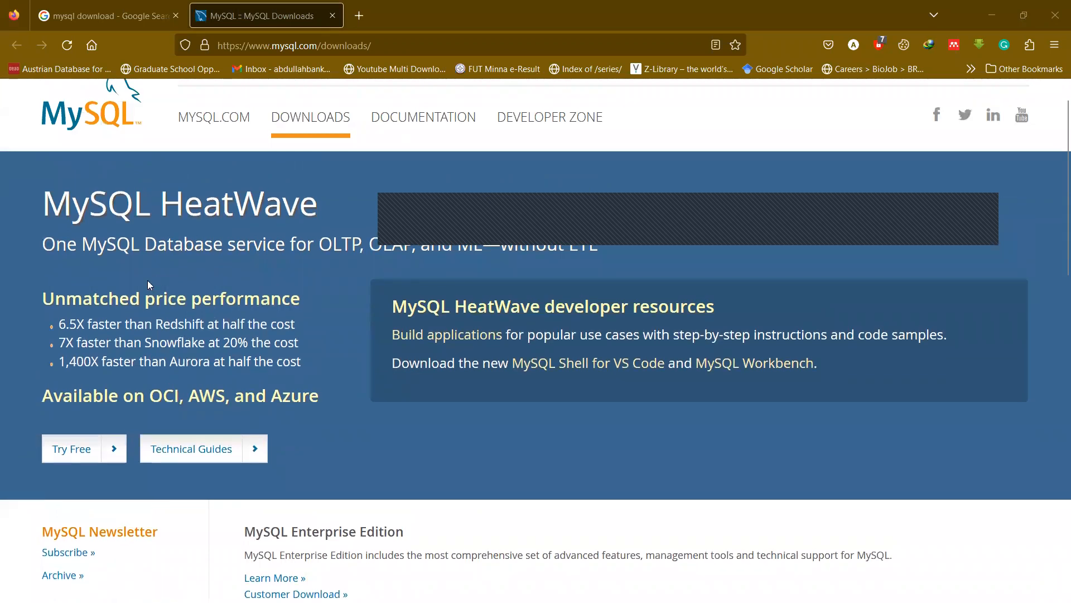
{"action": "scroll", "coordinate": [374, 418], "scroll_direction": "down", "scroll_amount": 5}
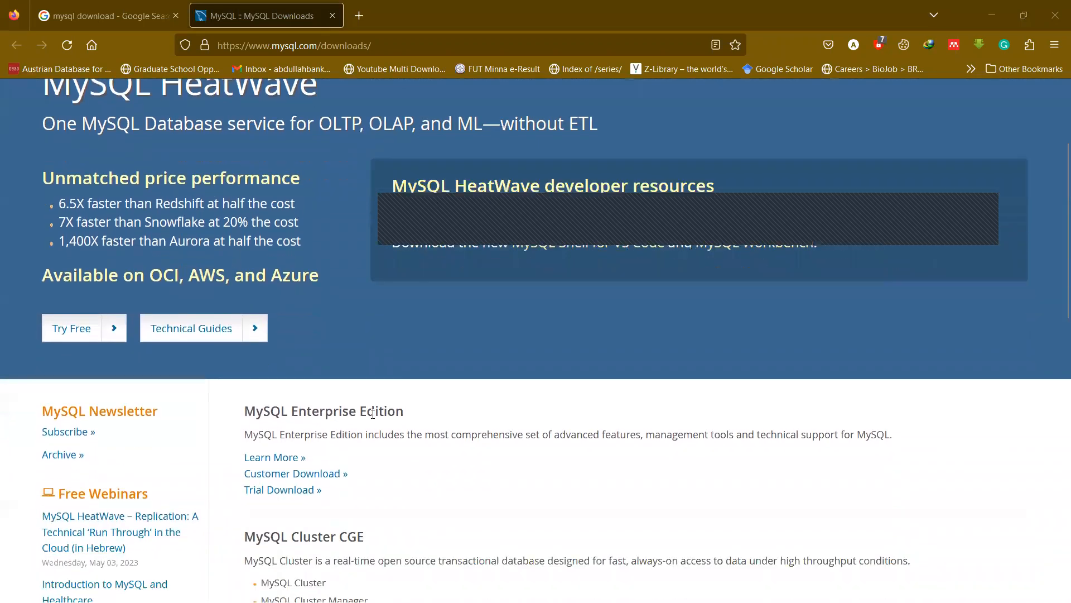
{"action": "scroll", "coordinate": [373, 414], "scroll_direction": "down", "scroll_amount": 2}
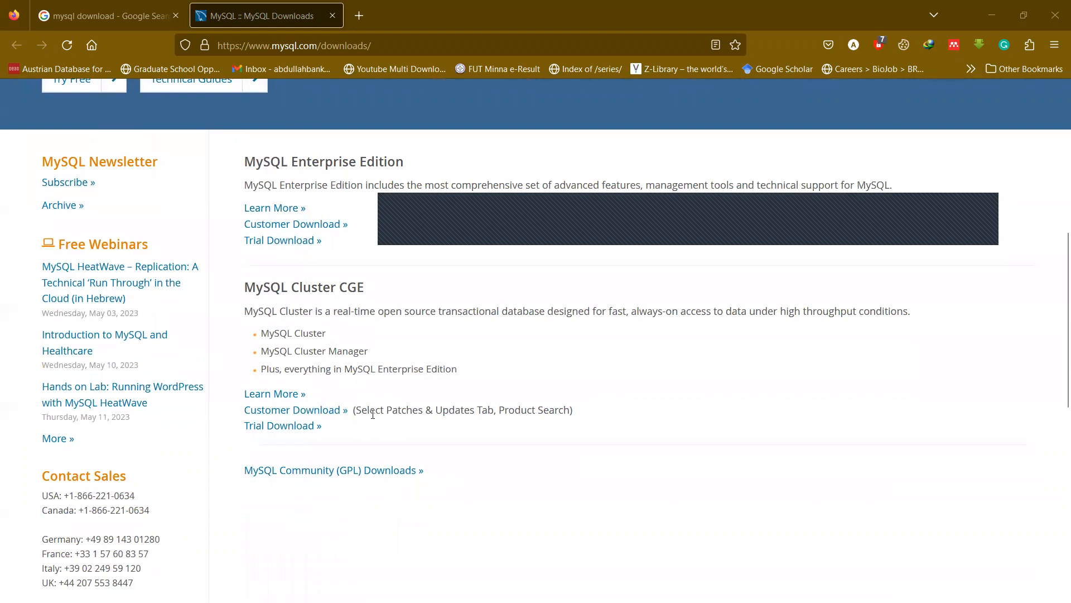
{"action": "scroll", "coordinate": [373, 414], "scroll_direction": "down", "scroll_amount": 2}
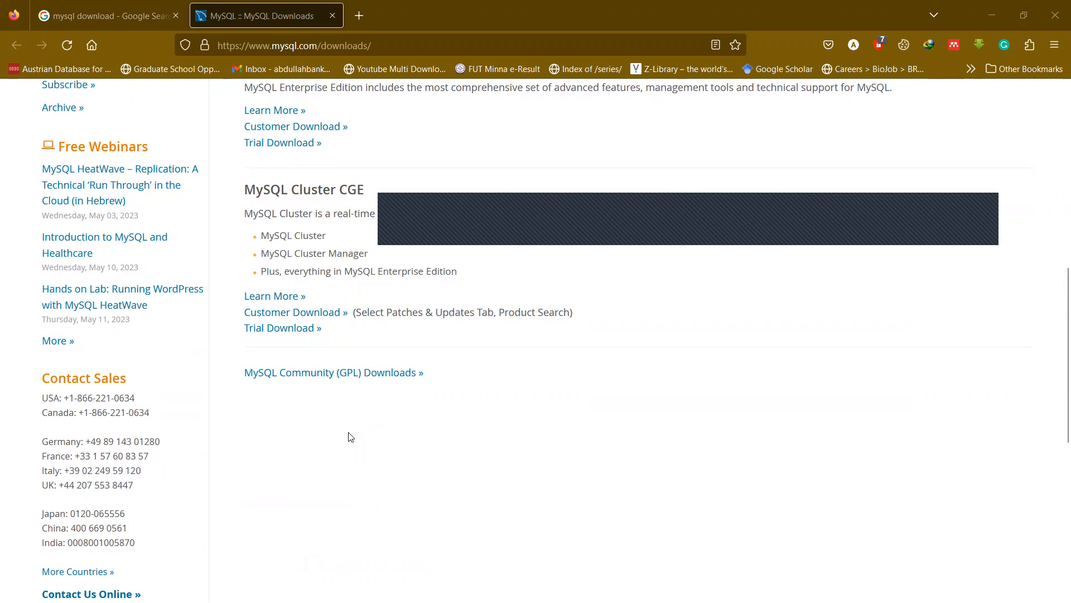
Go to MySQL Community (GPL) Downloads and open 'MySQL Installer for Windows' in a new tab.
{"action": "left_click", "coordinate": [366, 373]}
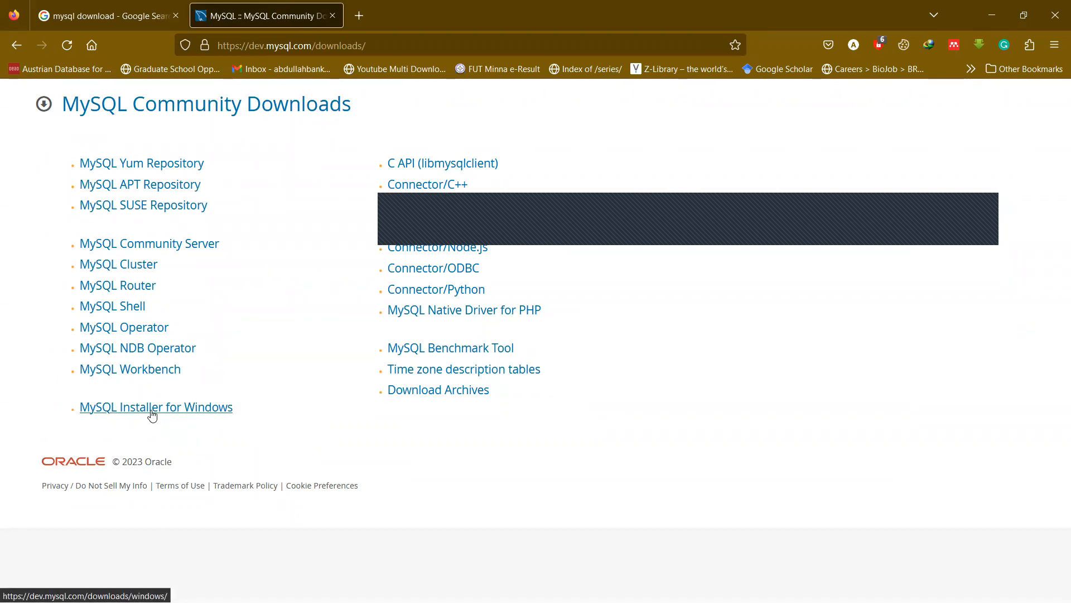
{"action": "middle_click", "coordinate": [151, 409]}
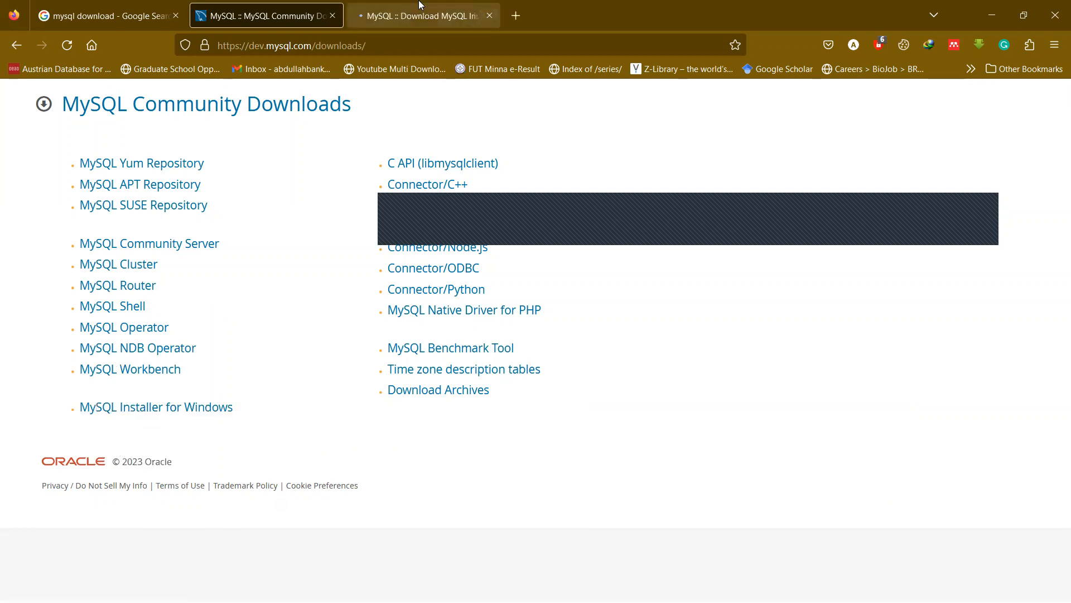
{"action": "left_click", "coordinate": [404, 17]}
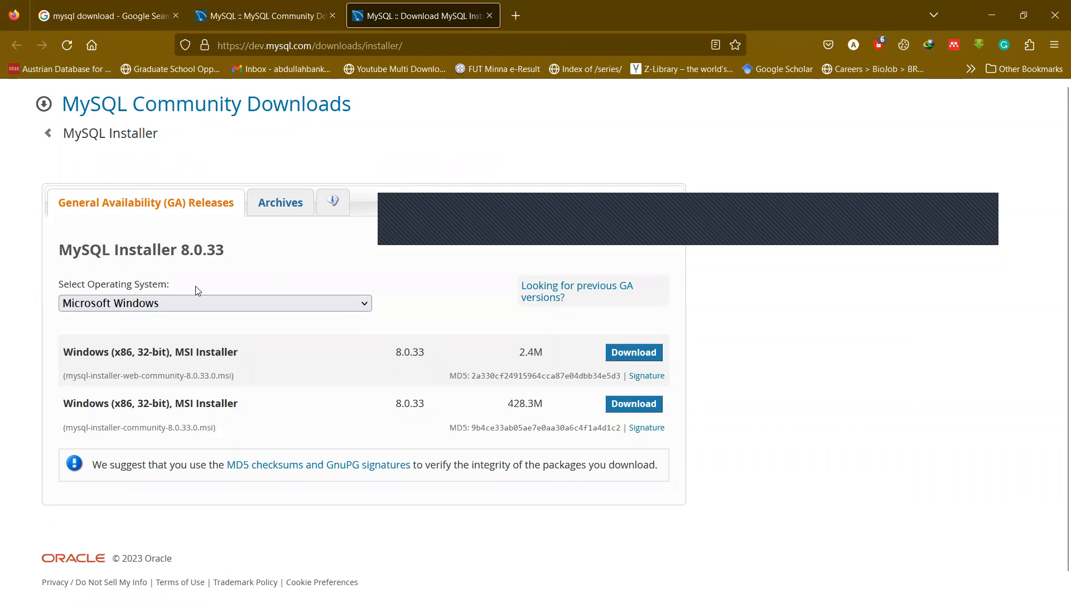
{"action": "left_click", "coordinate": [289, 6]}
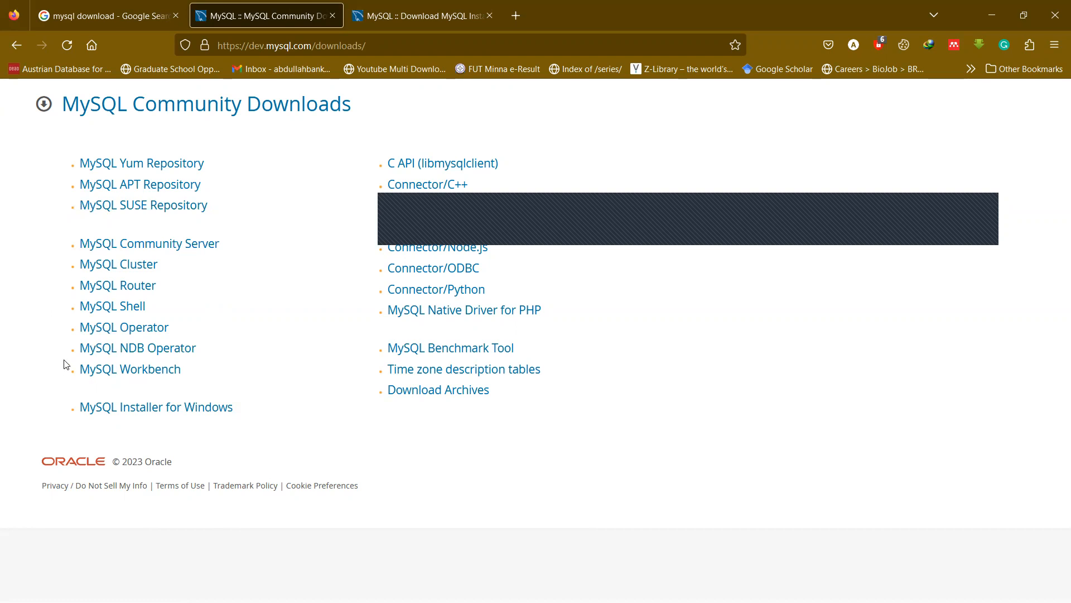
{"action": "left_click", "coordinate": [393, 16]}
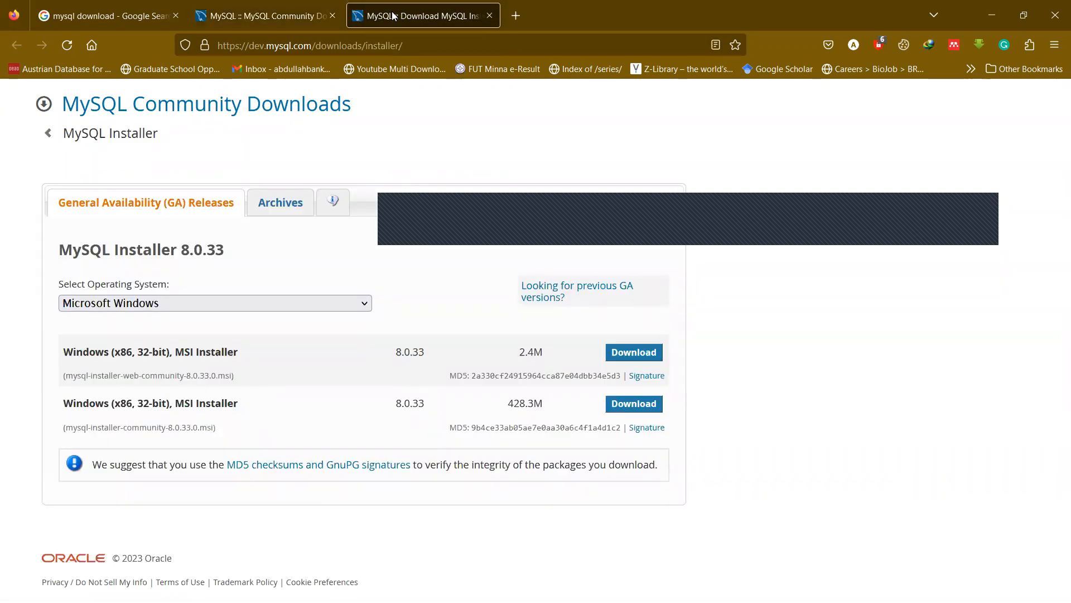
{"action": "left_click", "coordinate": [262, 15]}
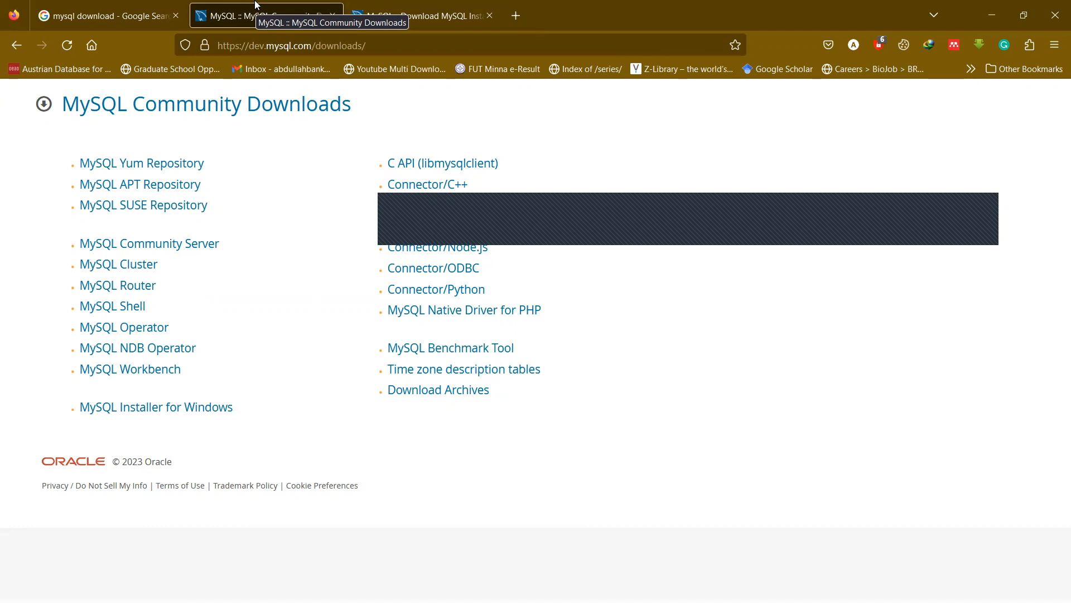
Open MySQL Community Server in a new tab, then return to the MySQL Installer 8.0.33 page.
{"action": "middle_click", "coordinate": [166, 249]}
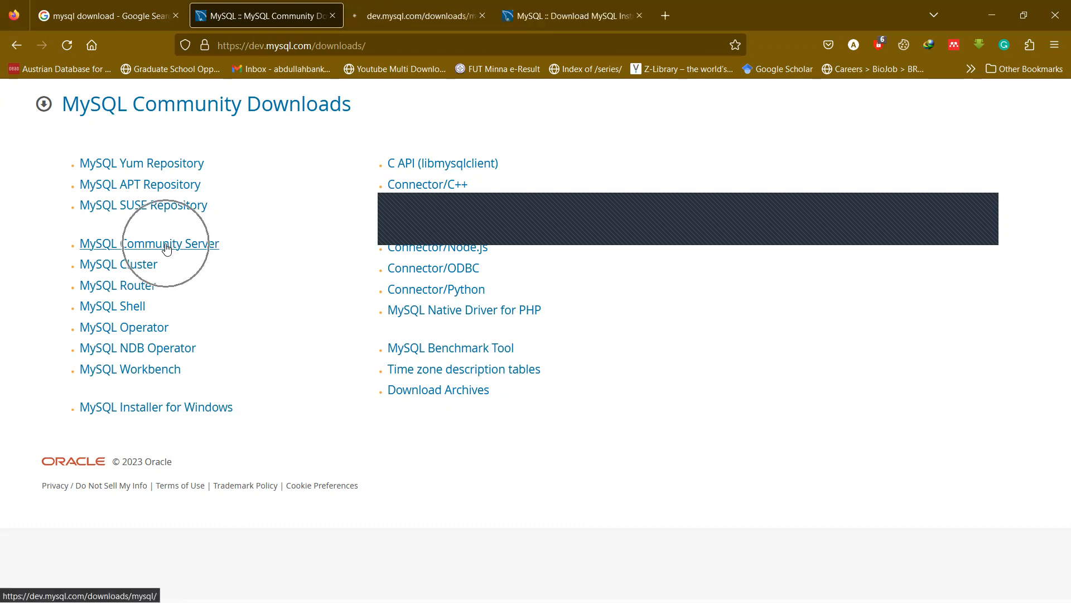
{"action": "left_click", "coordinate": [433, 12]}
{"action": "left_click", "coordinate": [263, 15]}
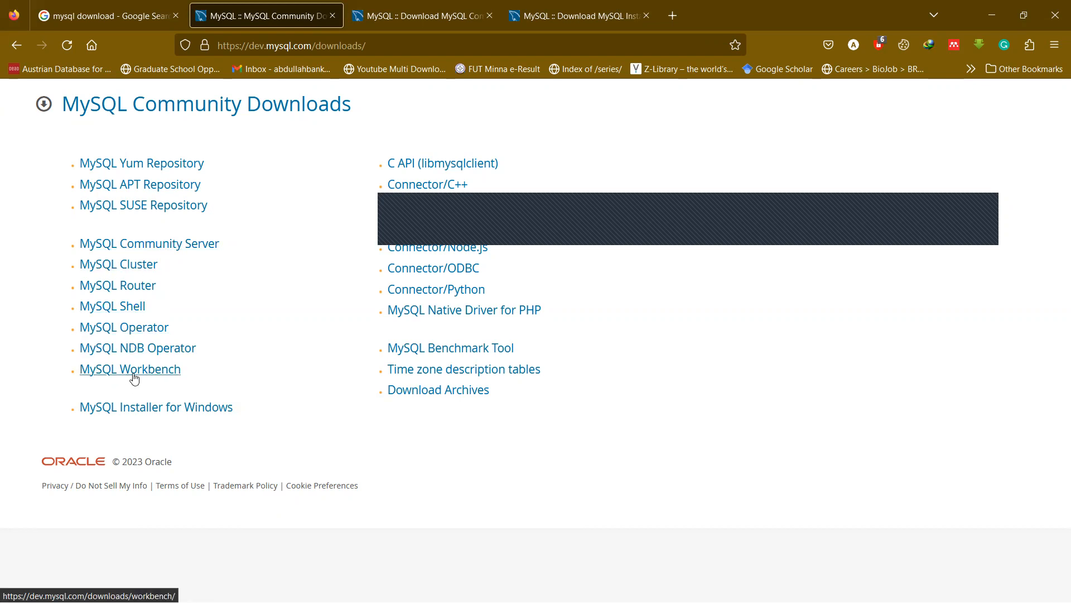
{"action": "left_click", "coordinate": [591, 4]}
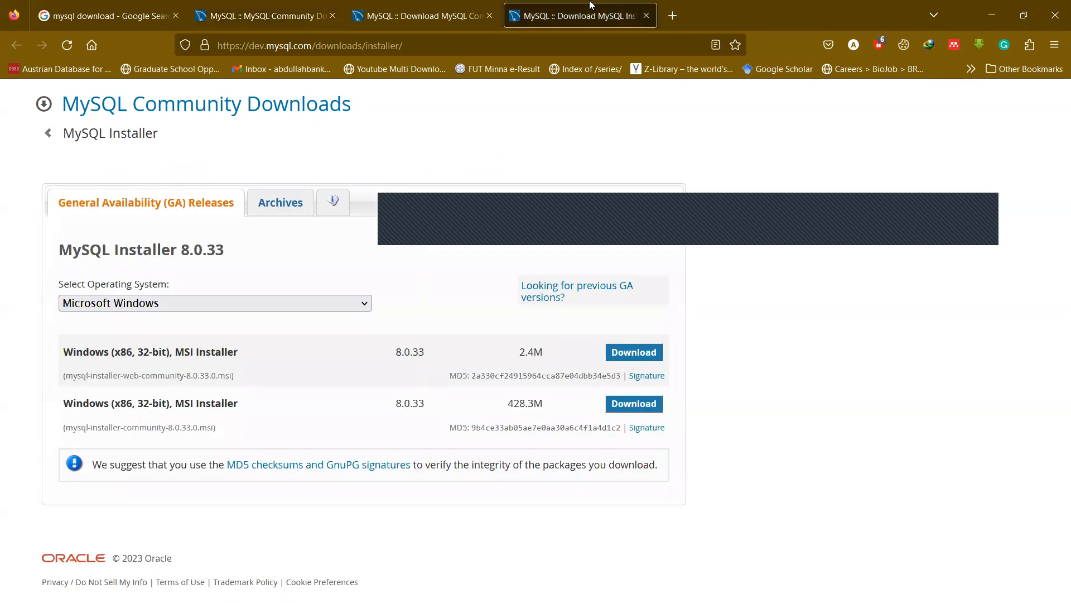
{"action": "left_click", "coordinate": [262, 16]}
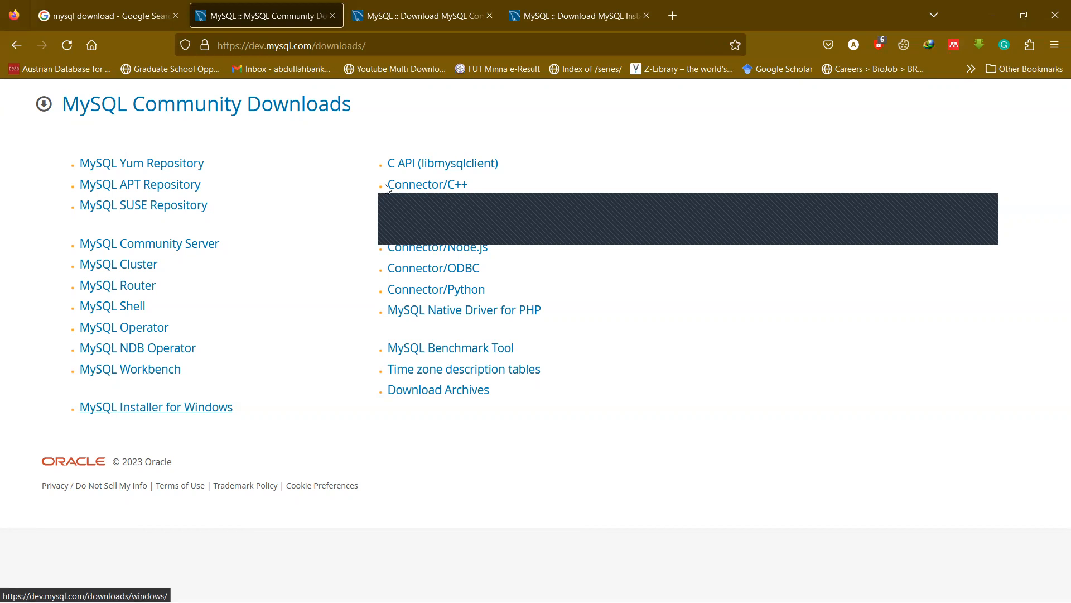
{"action": "left_click", "coordinate": [586, 4]}
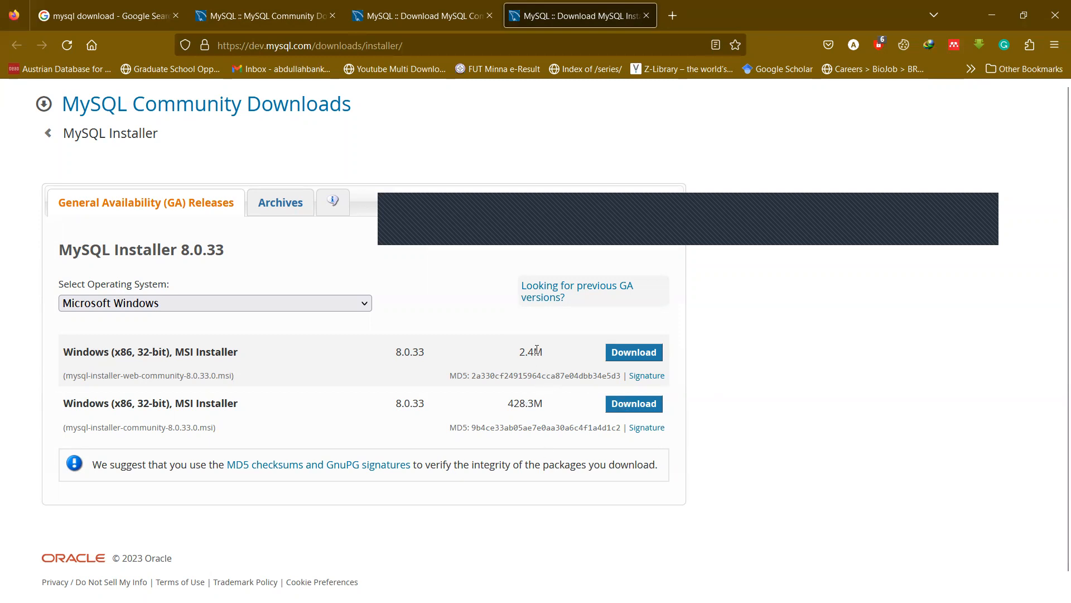
Request the 2.4M web-community MSI, then switch Community Server 8.0.33 packages to macOS.
{"action": "left_click", "coordinate": [623, 354]}
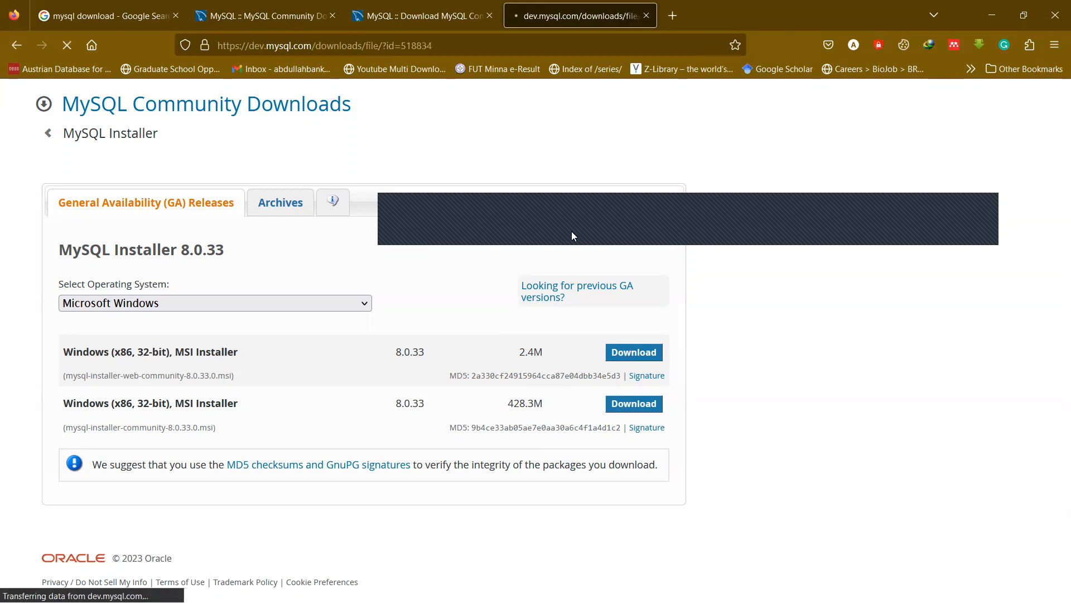
{"action": "left_click", "coordinate": [392, 5]}
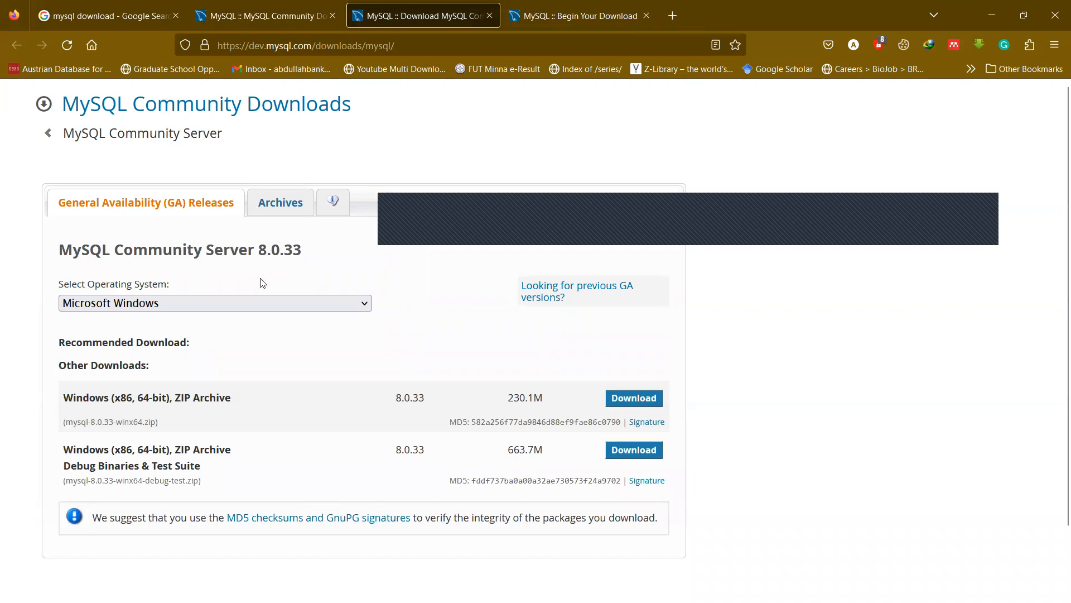
{"action": "left_click", "coordinate": [203, 301]}
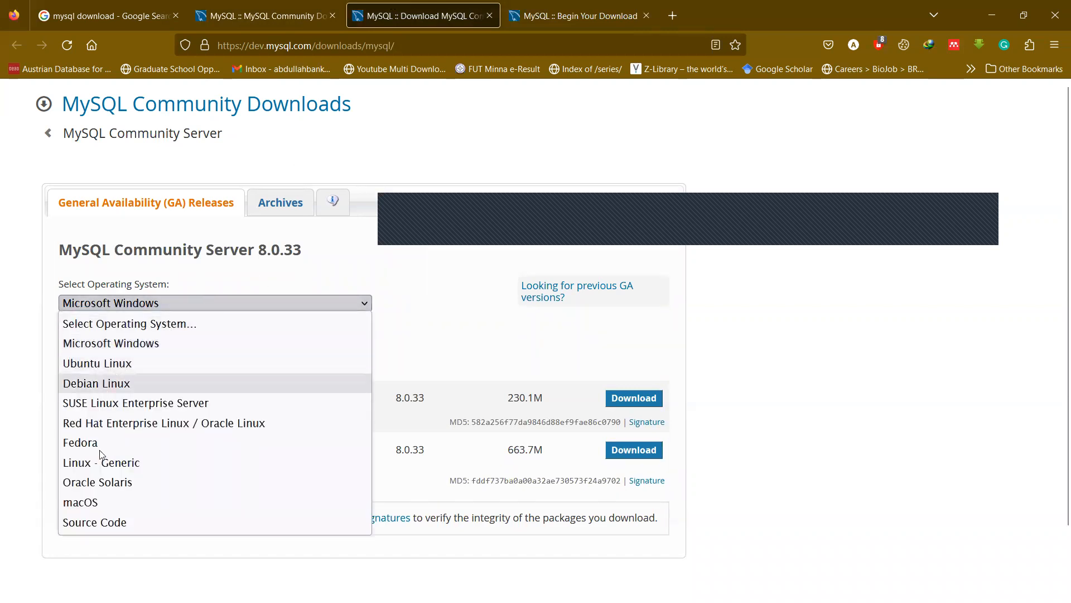
{"action": "left_click", "coordinate": [88, 502]}
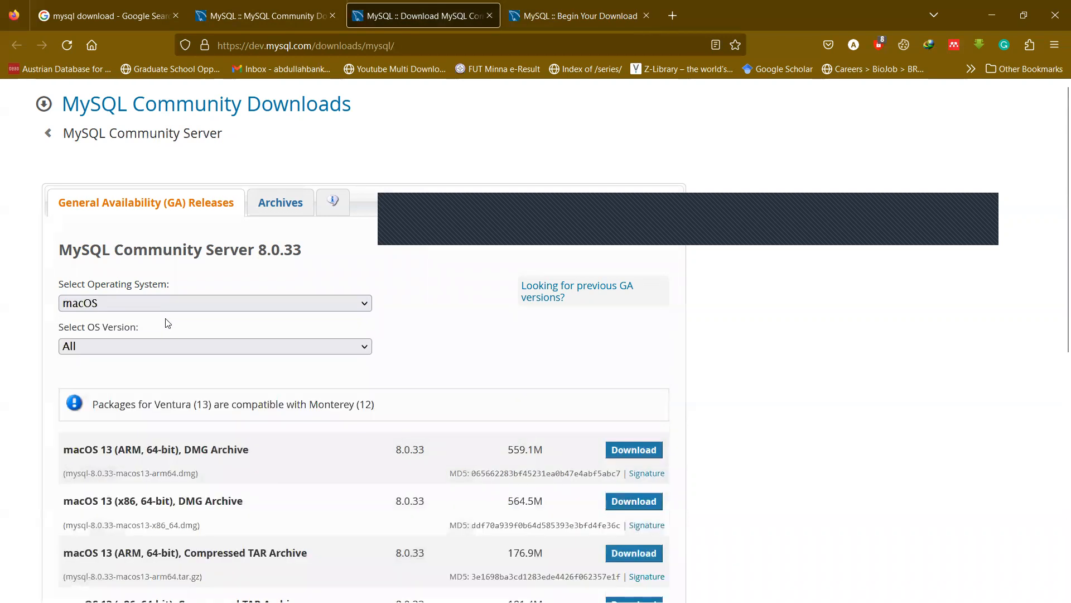
{"action": "scroll", "coordinate": [168, 322], "scroll_direction": "down", "scroll_amount": 3}
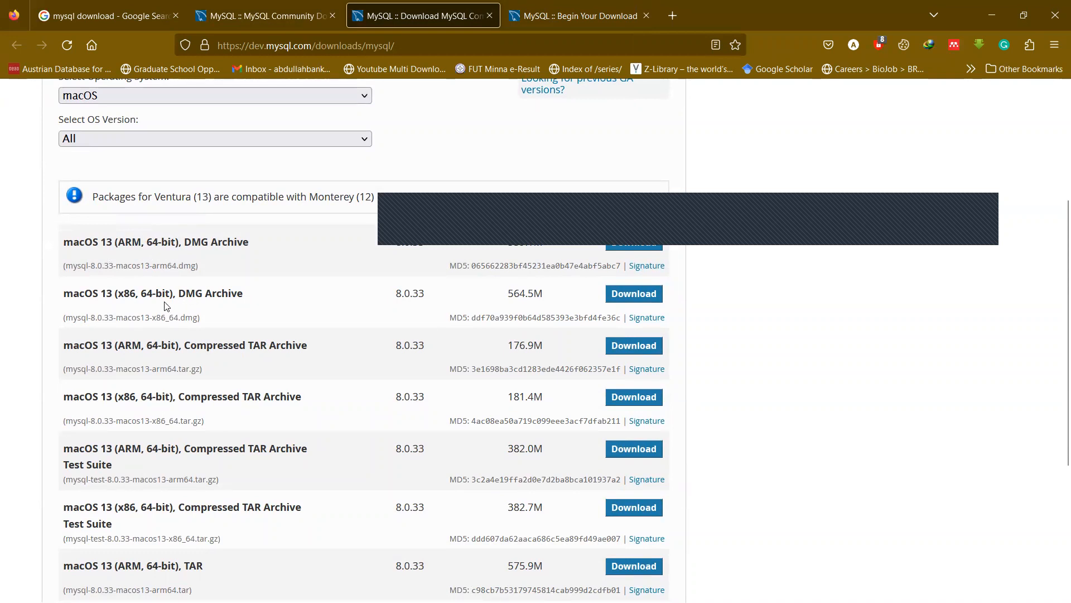
{"action": "scroll", "coordinate": [165, 306], "scroll_direction": "down", "scroll_amount": 2}
{"action": "scroll", "coordinate": [164, 306], "scroll_direction": "up", "scroll_amount": 4}
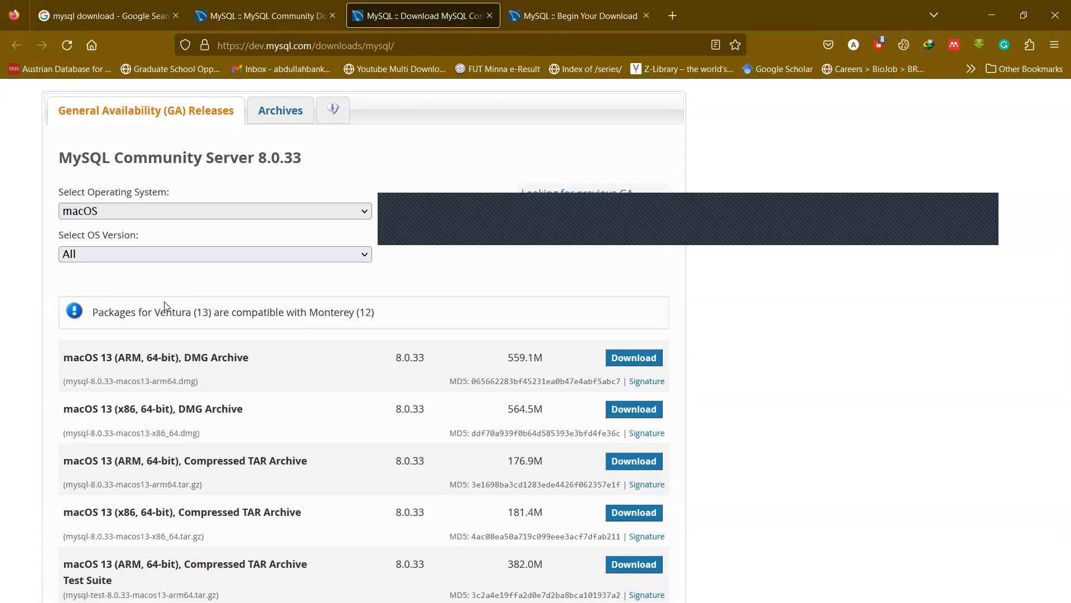
On the Begin Your Download page, choose 'No thanks, just start my download.'.
{"action": "left_click", "coordinate": [592, 15]}
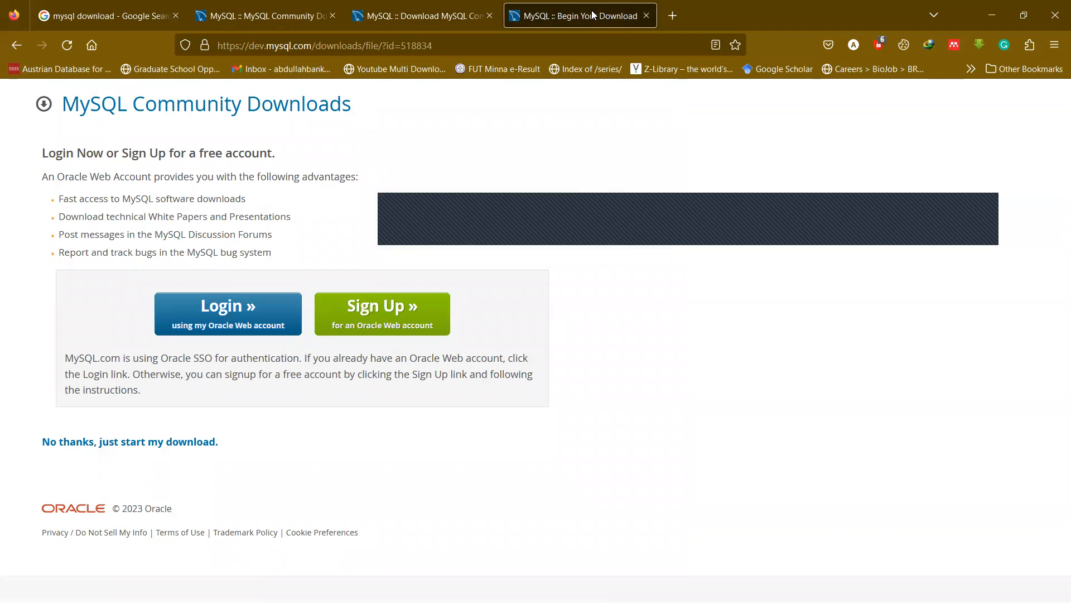
{"action": "left_click", "coordinate": [425, 15]}
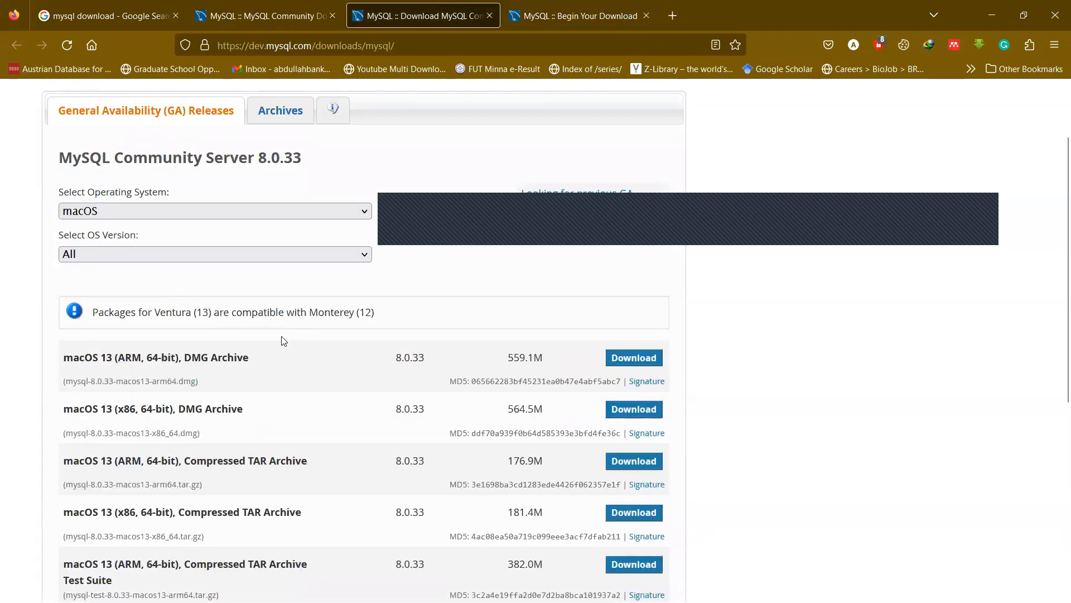
{"action": "left_click", "coordinate": [593, 7]}
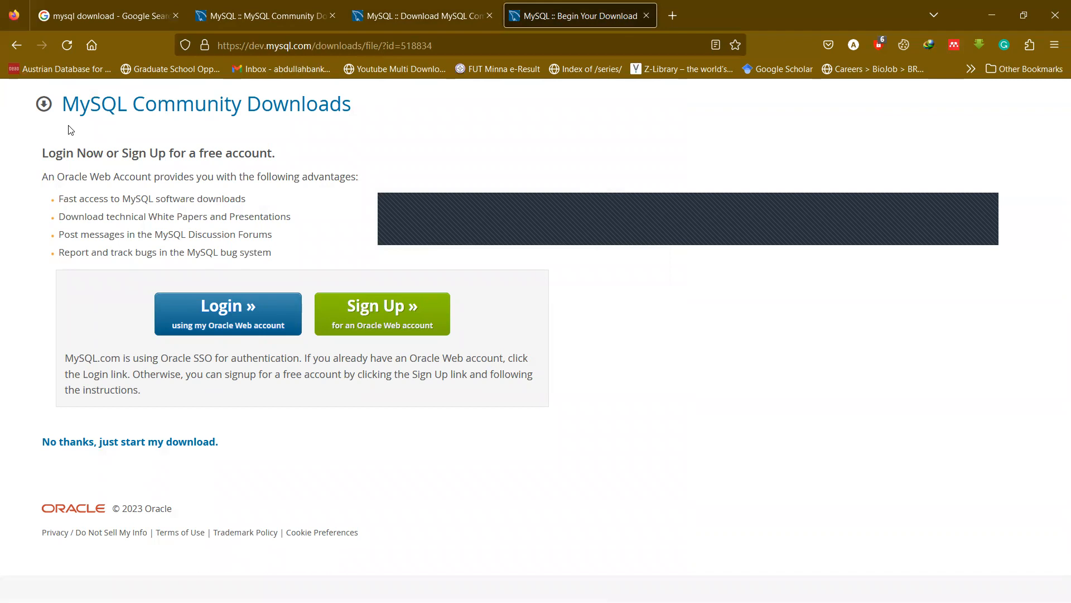
{"action": "left_click", "coordinate": [133, 443]}
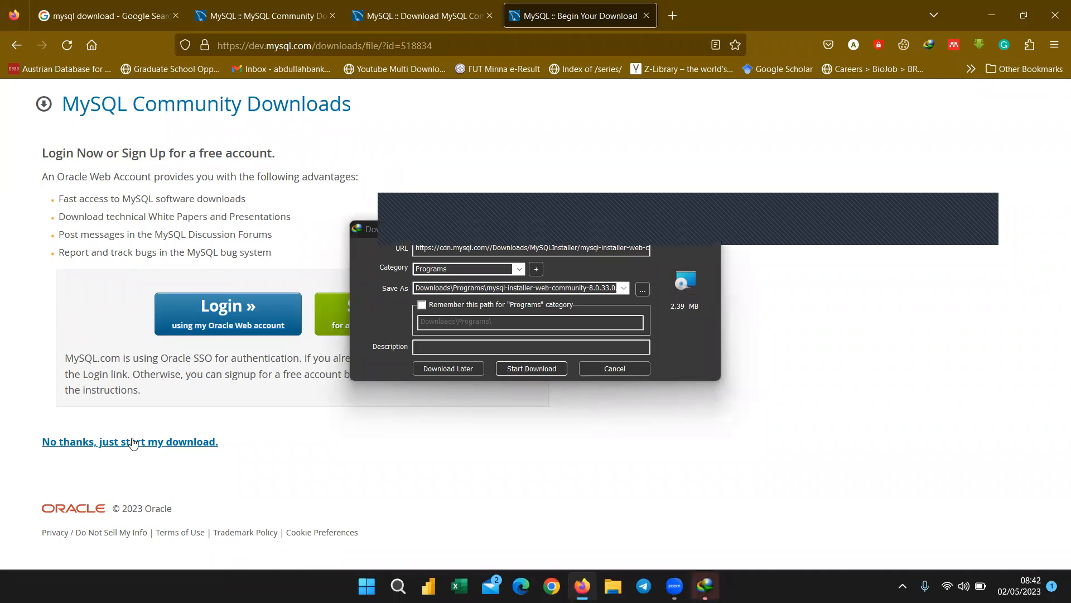
Start the mysql-installer-web-community-8.0.33.0 download in IDM and verify it is listed.
{"action": "left_click_drag", "start_coordinate": [366, 233], "coordinate": [173, 222]}
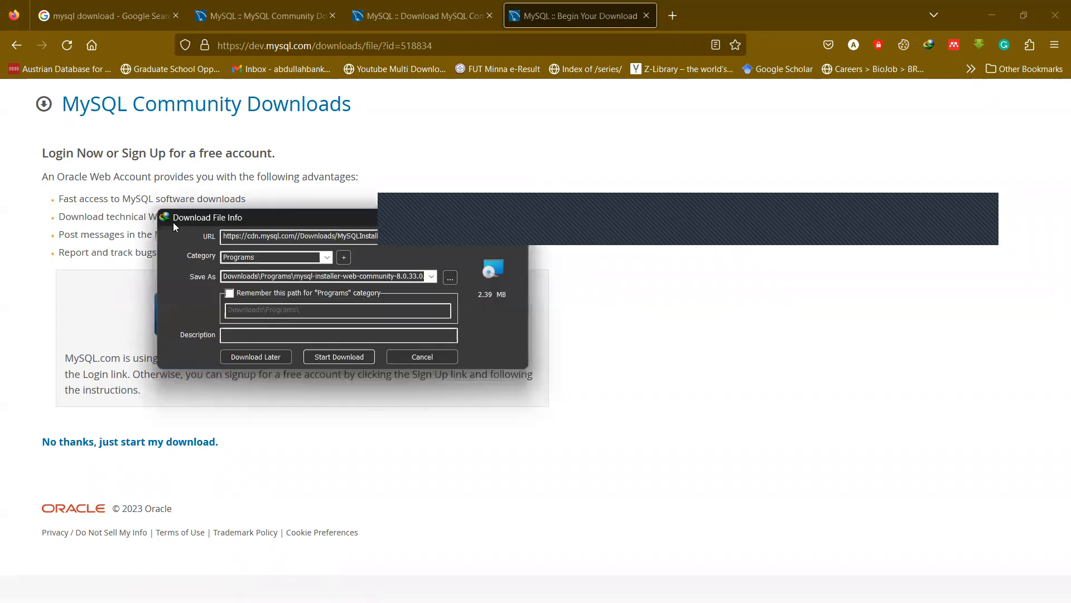
{"action": "left_click", "coordinate": [339, 356]}
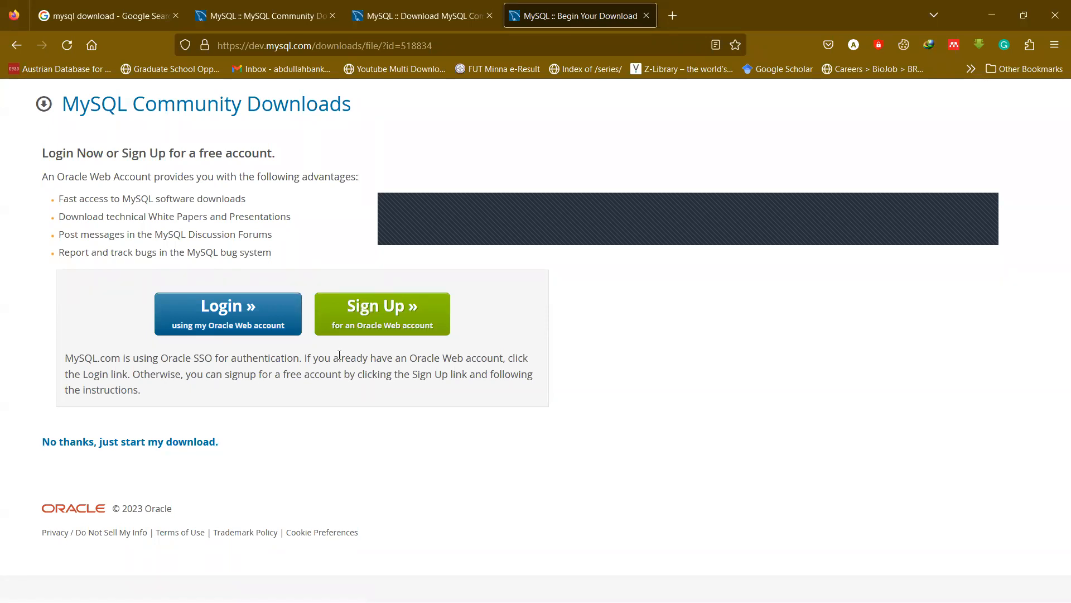
{"action": "mouse_move", "coordinate": [637, 600]}
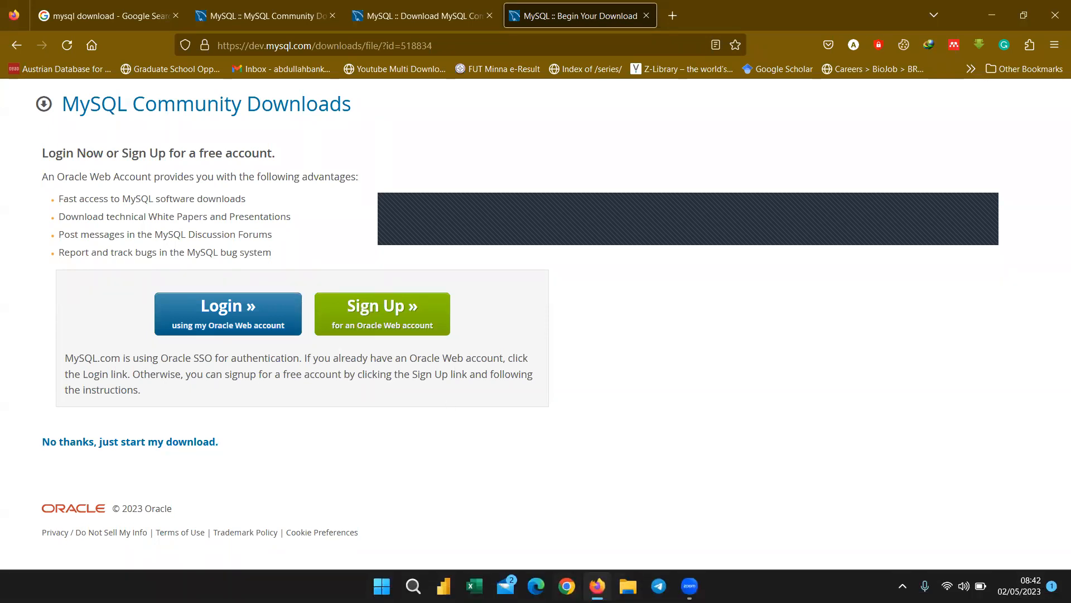
{"action": "left_click", "coordinate": [902, 585]}
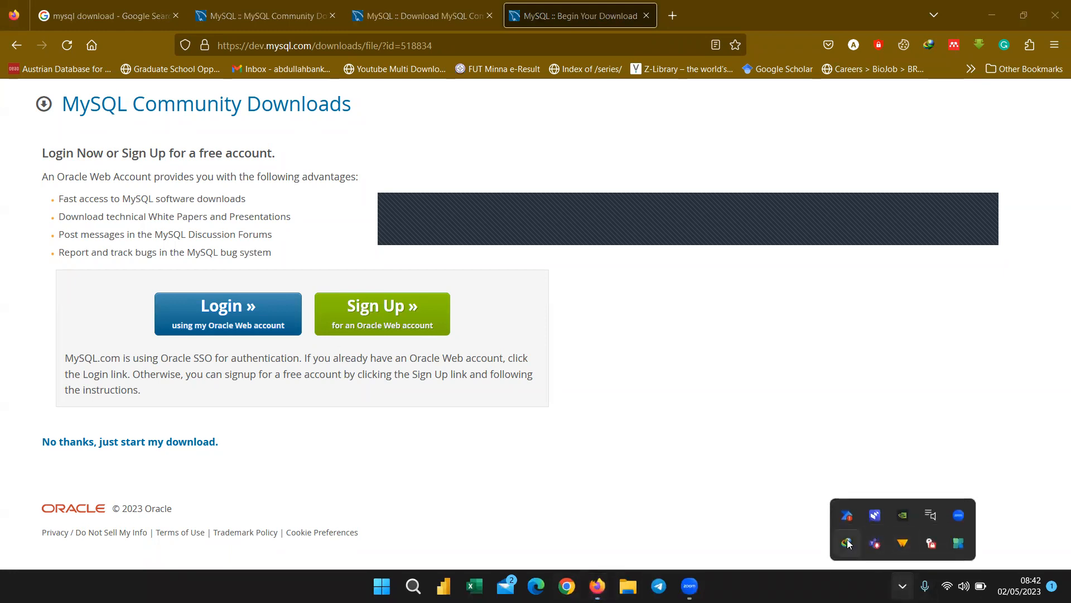
{"action": "double_click", "coordinate": [848, 543]}
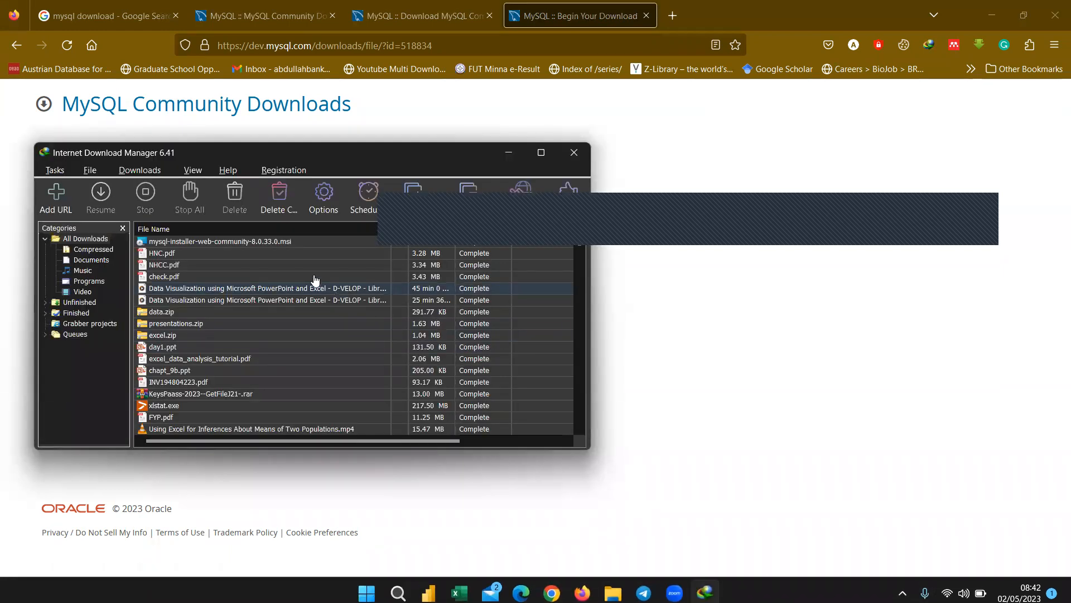
{"action": "left_click", "coordinate": [273, 242]}
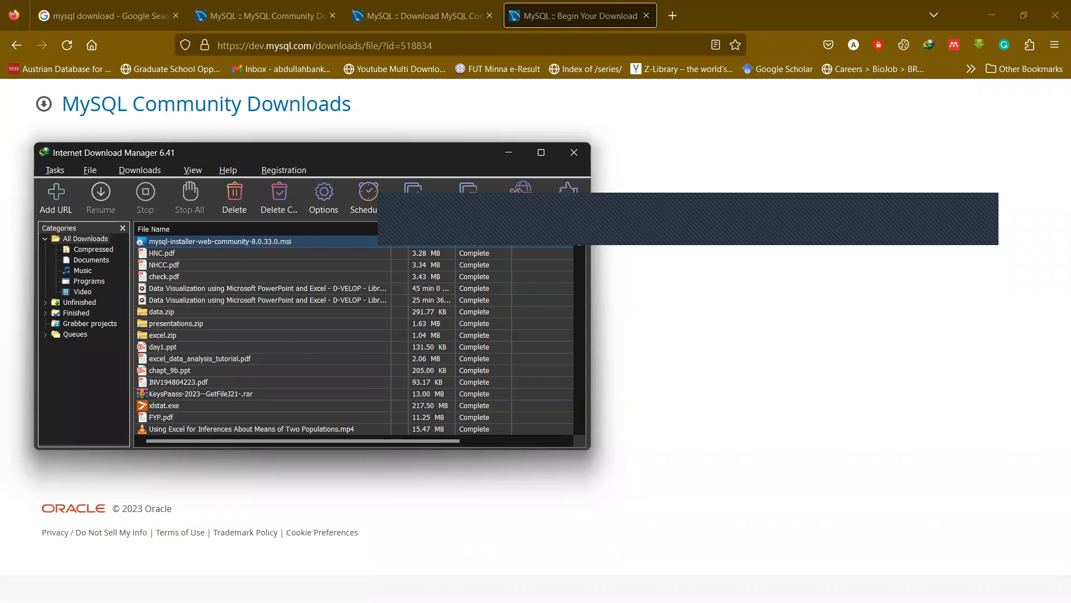
{"action": "left_click", "coordinate": [508, 152]}
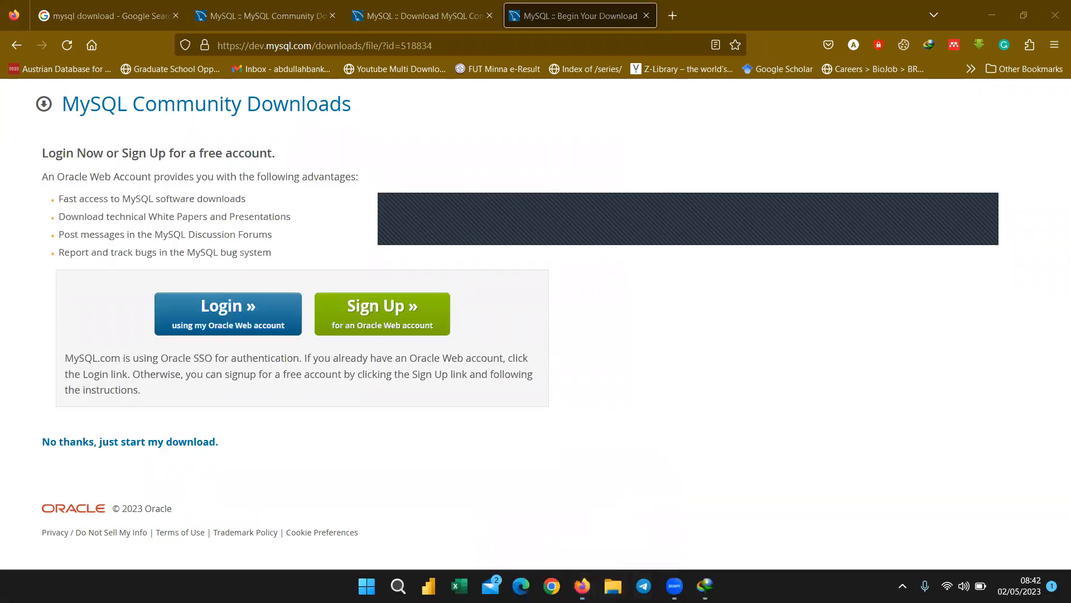
Run mysql-installer-web-community-8.0.33.0 from Downloads\Programs, then minimize Explorer and Firefox.
{"action": "key", "text": "super+e"}
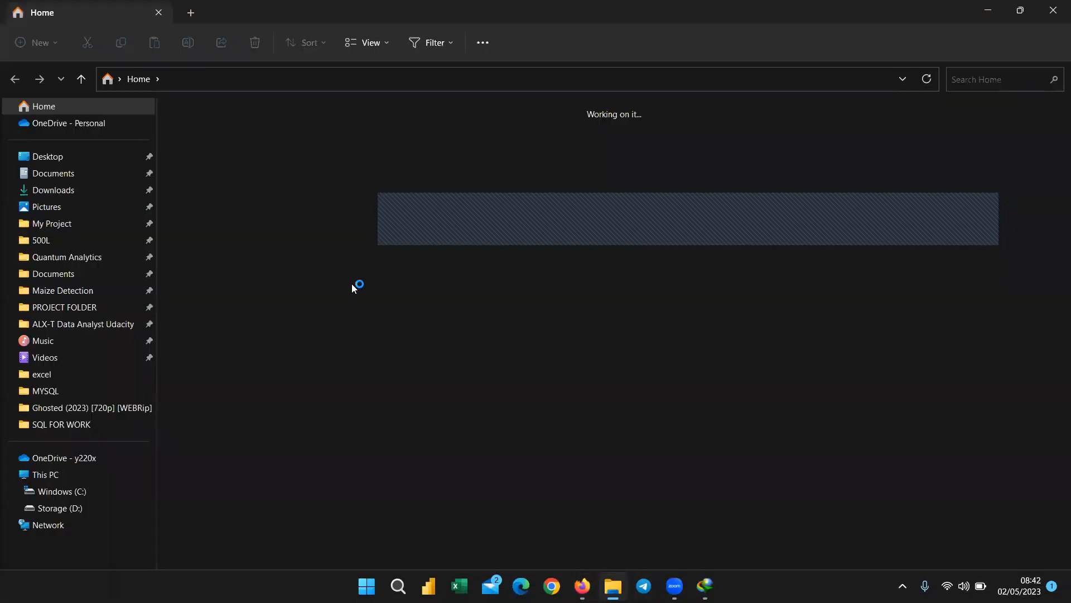
{"action": "left_click", "coordinate": [73, 189]}
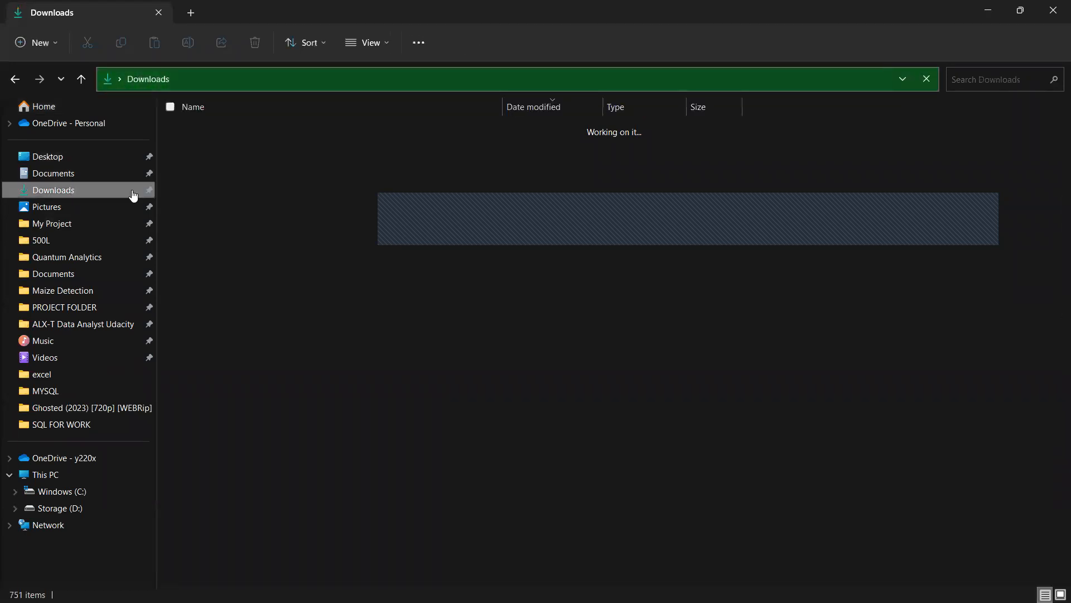
{"action": "double_click", "coordinate": [218, 144]}
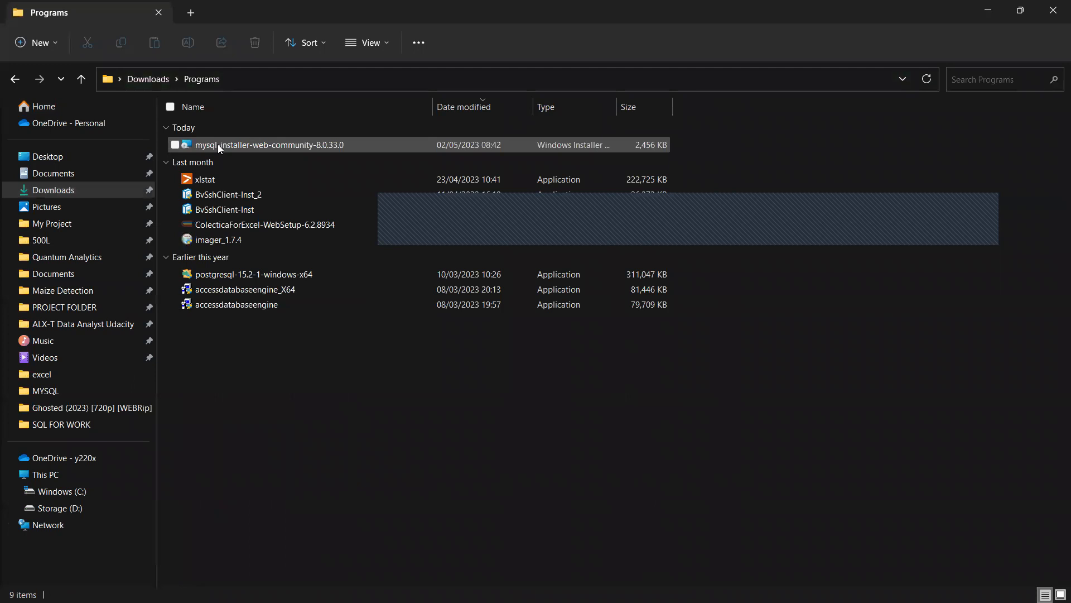
{"action": "right_click", "coordinate": [271, 147]}
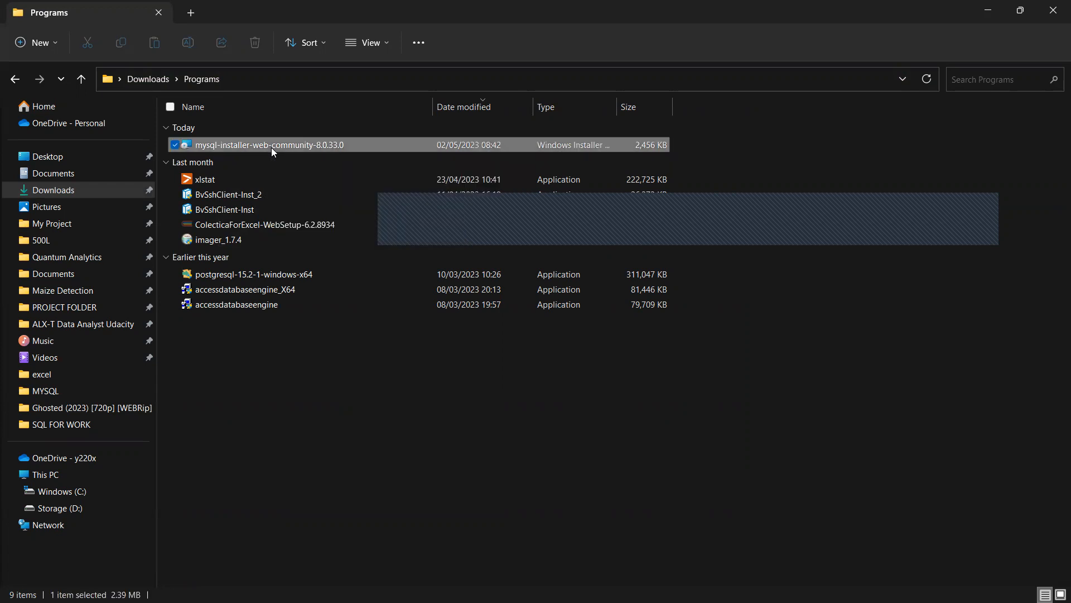
{"action": "left_click", "coordinate": [313, 200]}
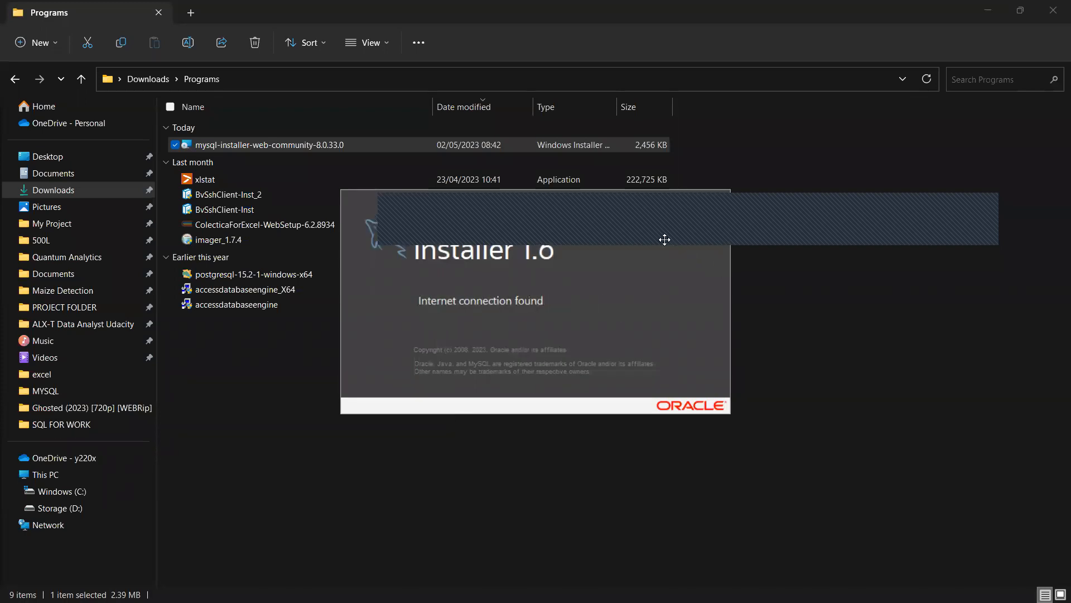
{"action": "left_click_drag", "start_coordinate": [664, 239], "coordinate": [677, 103]}
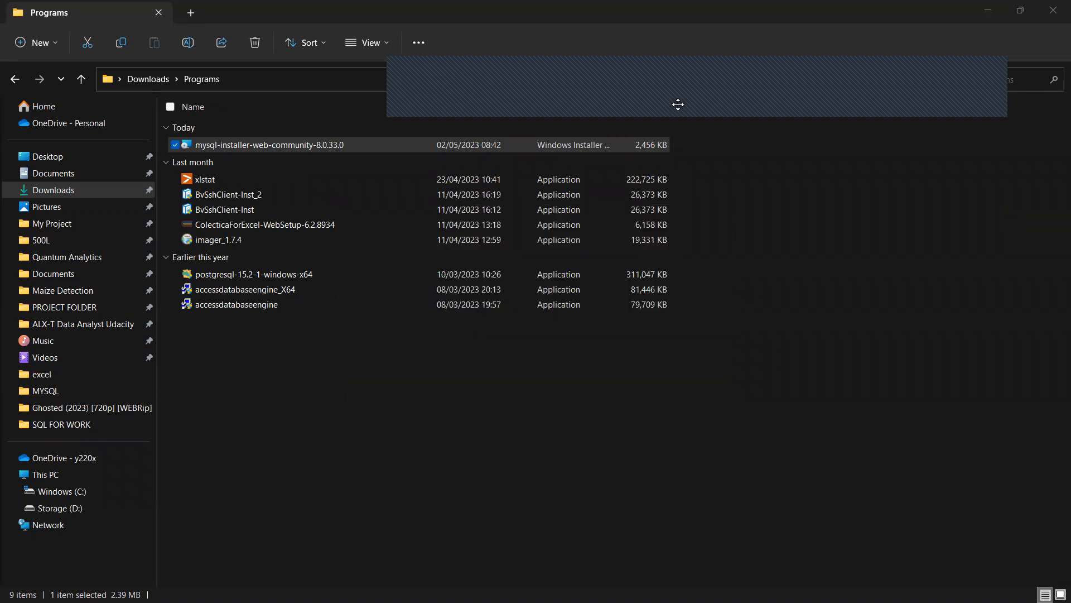
{"action": "left_click", "coordinate": [988, 10]}
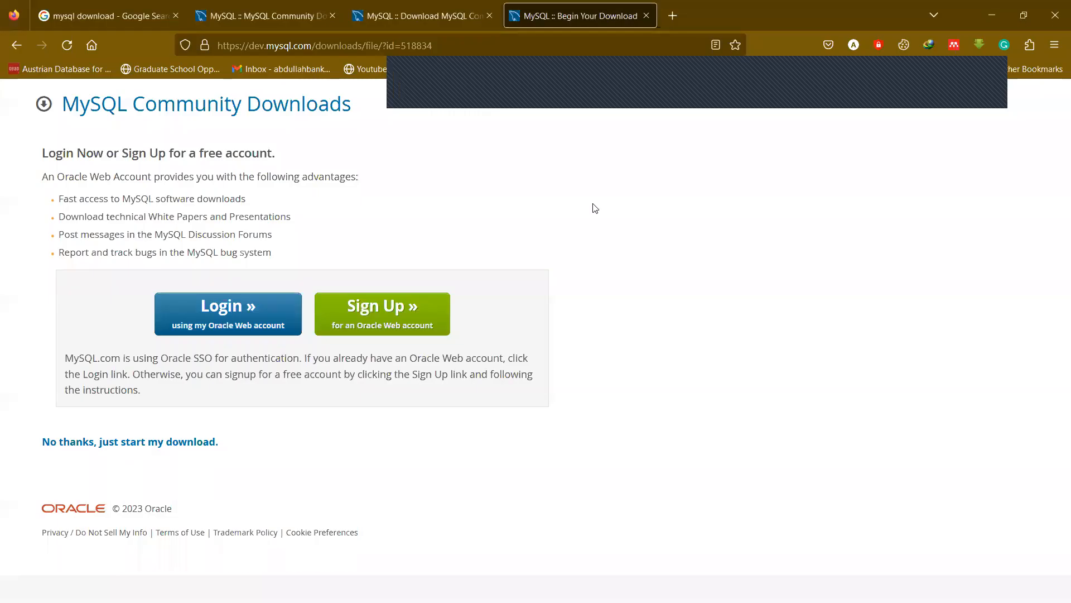
{"action": "left_click", "coordinate": [994, 14]}
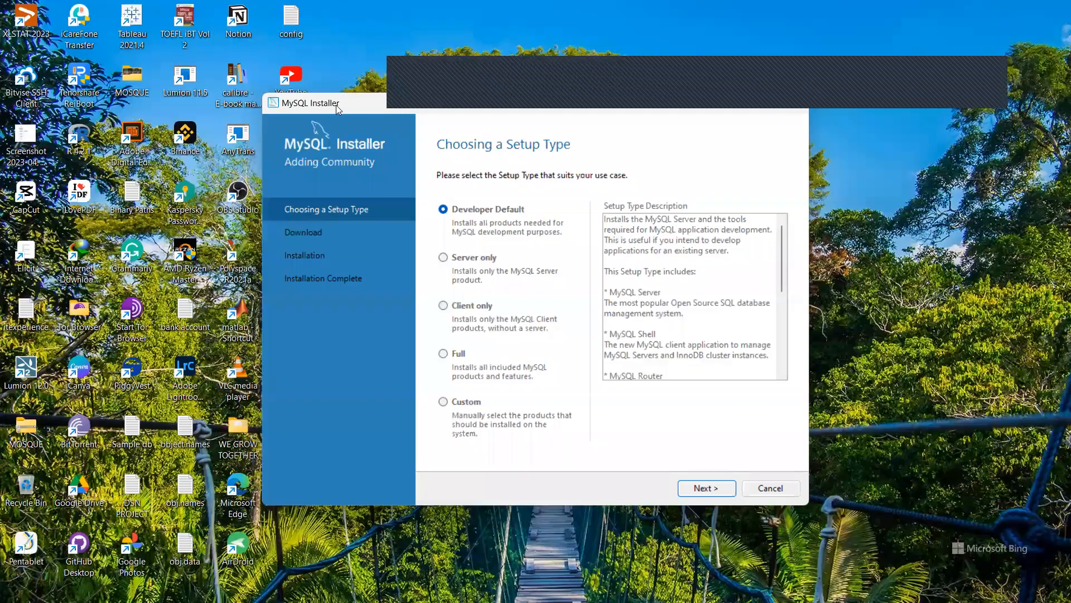
Keep the Developer Default setup type and continue to the Download step.
{"action": "left_click_drag", "start_coordinate": [336, 104], "coordinate": [210, 119]}
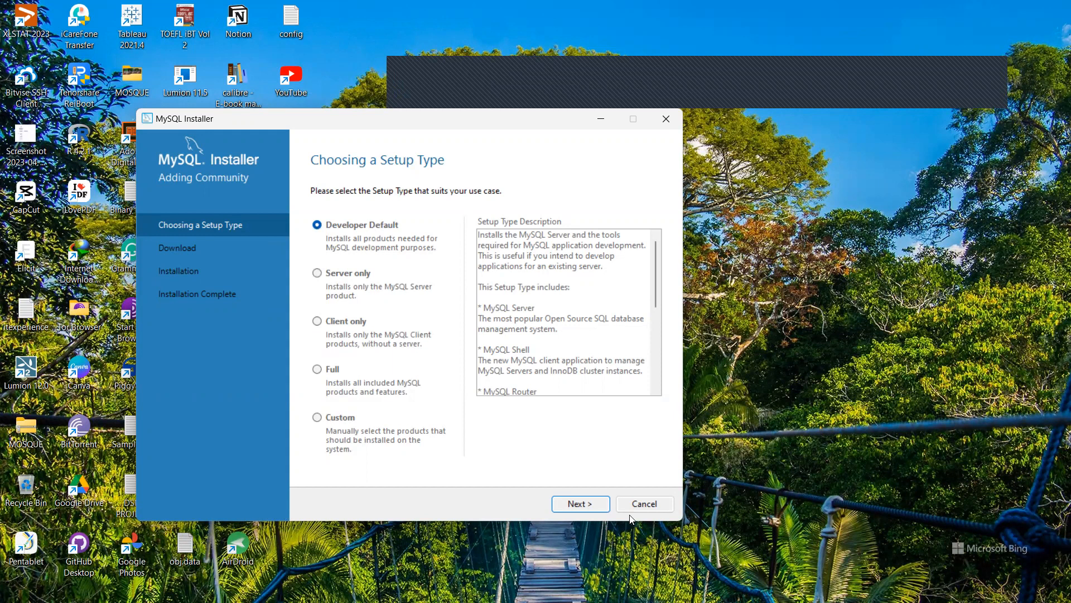
{"action": "left_click", "coordinate": [570, 505]}
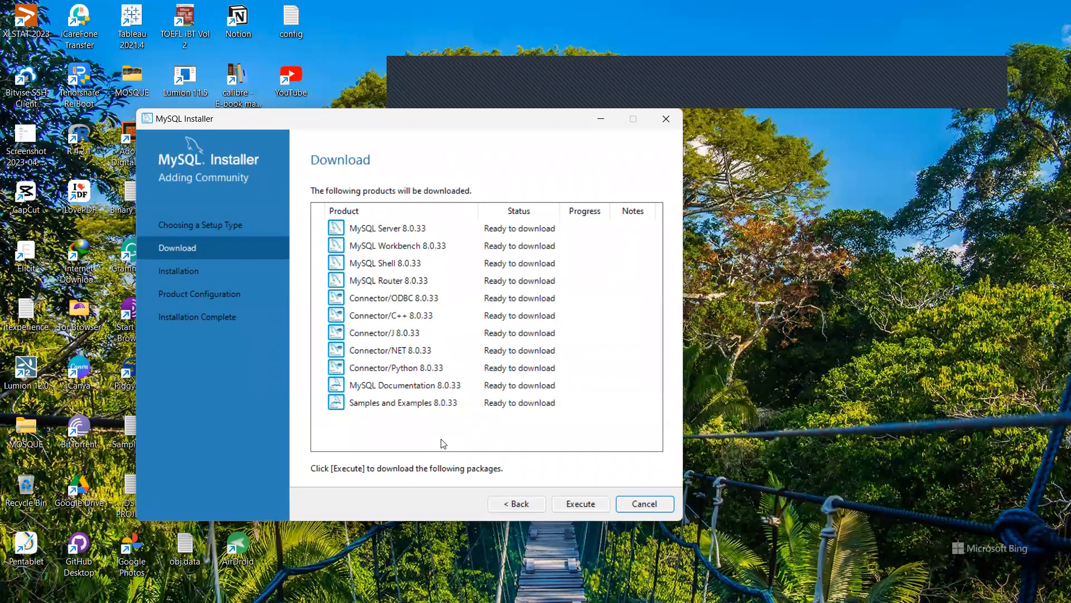
Download all eleven MySQL 8.0.33 products, then continue to the Installation page.
{"action": "left_click", "coordinate": [567, 502]}
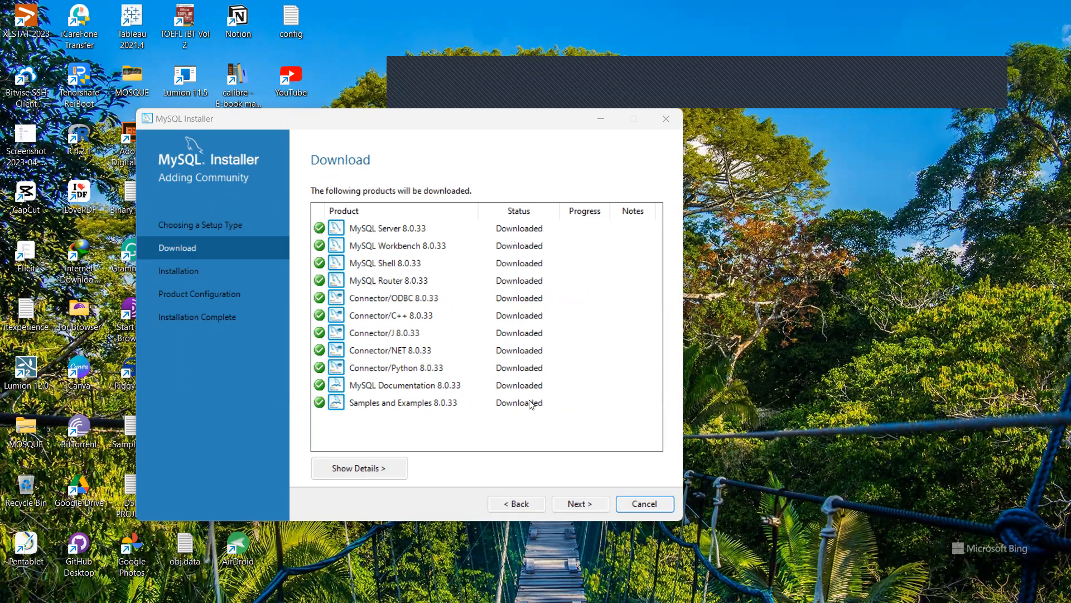
{"action": "left_click", "coordinate": [570, 503]}
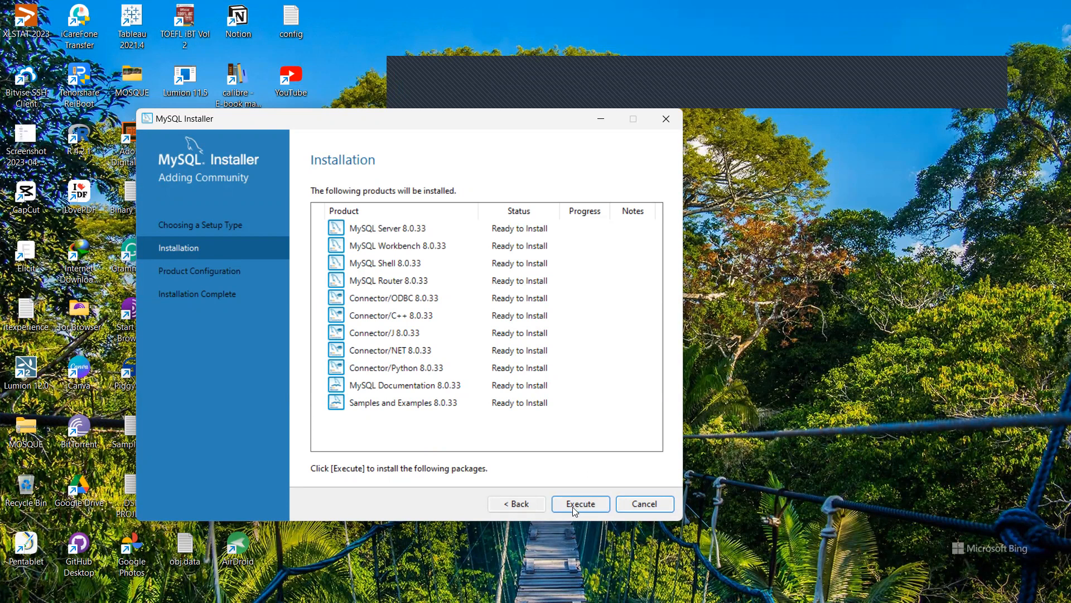
Install all listed 8.0.33 products, including MySQL Server and MySQL Router.
{"action": "left_click", "coordinate": [363, 228]}
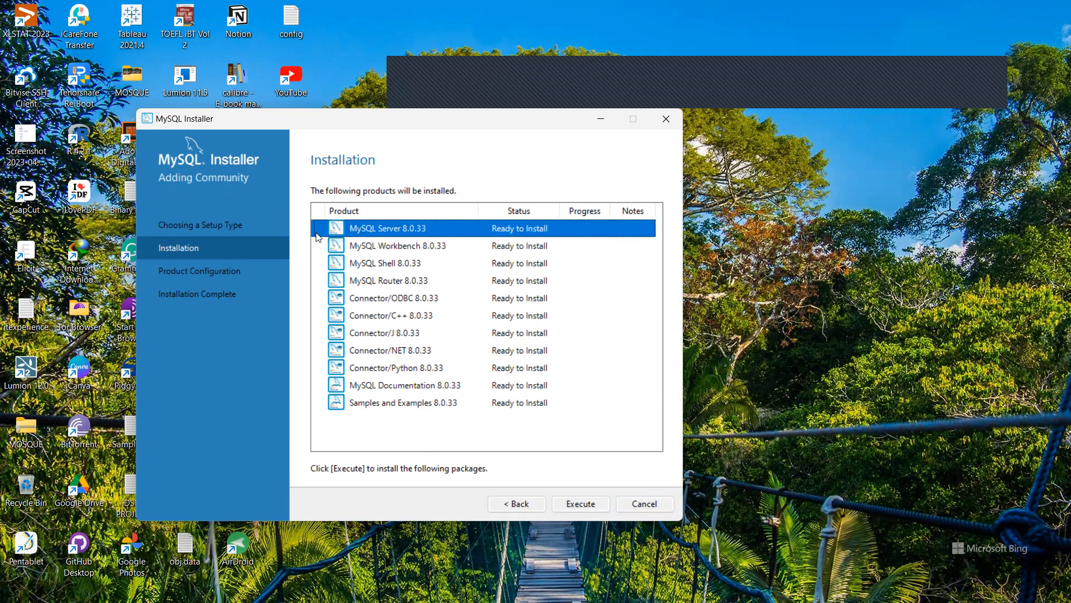
{"action": "left_click", "coordinate": [393, 281]}
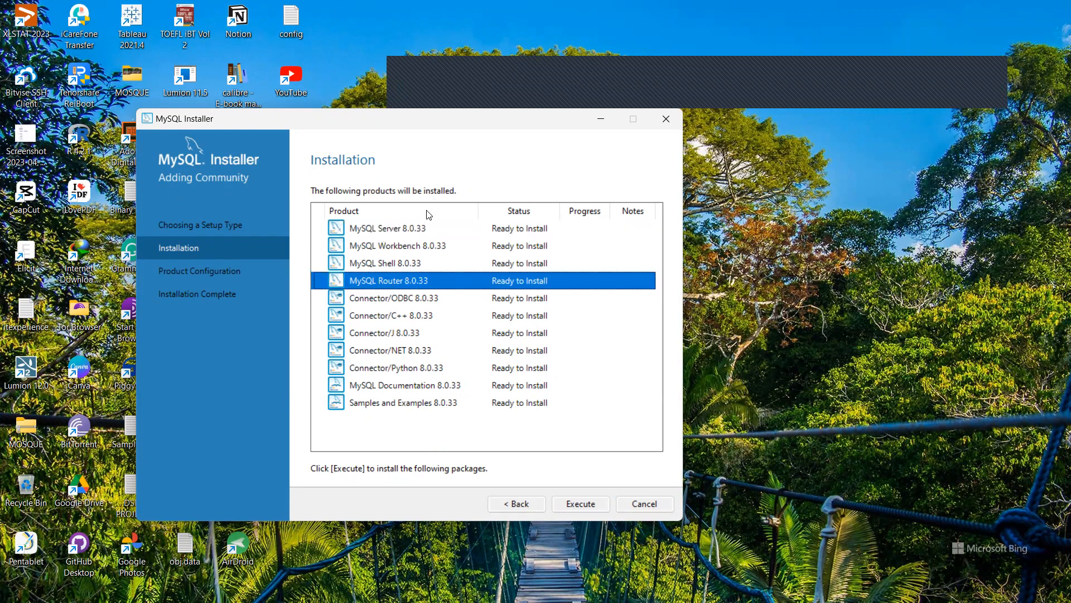
{"action": "left_click", "coordinate": [413, 233]}
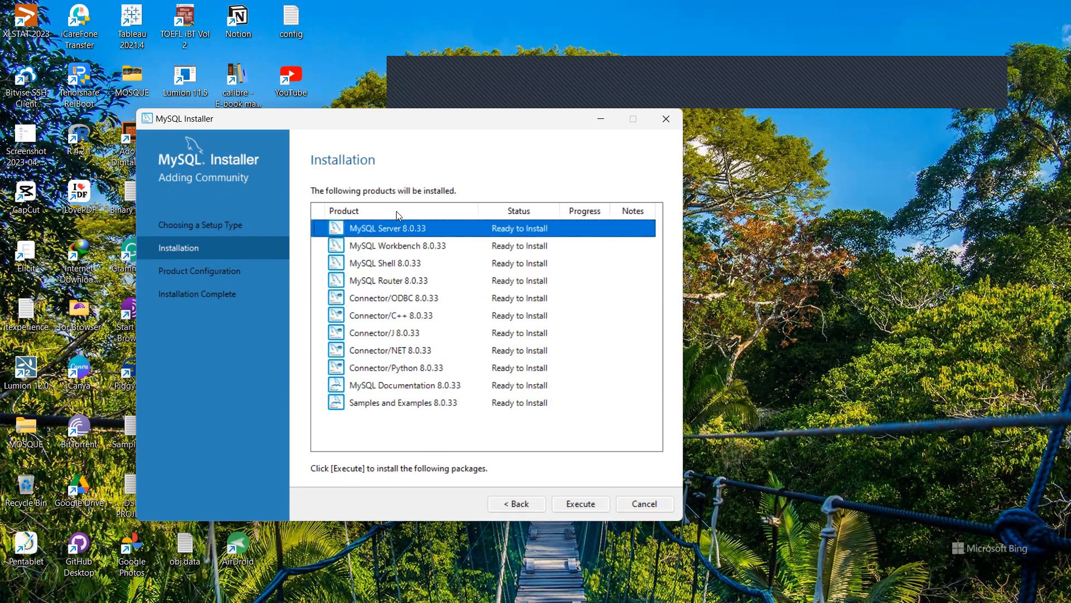
{"action": "left_click", "coordinate": [578, 509]}
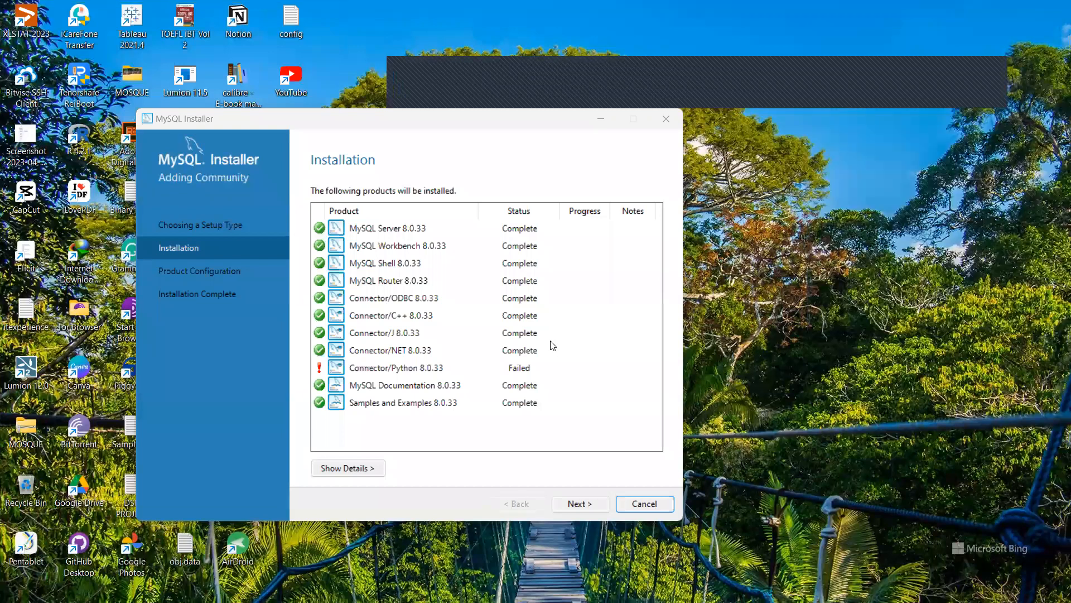
Inspect the installation log for the failed Connector/Python 8.0.33, then continue to configuration.
{"action": "left_click", "coordinate": [392, 368]}
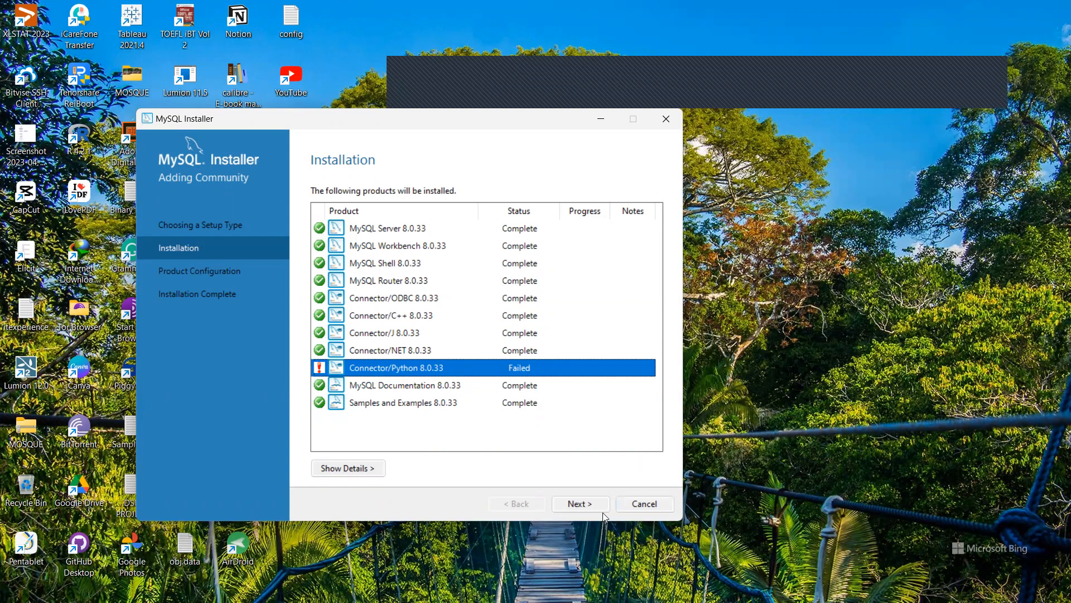
{"action": "left_click", "coordinate": [373, 472]}
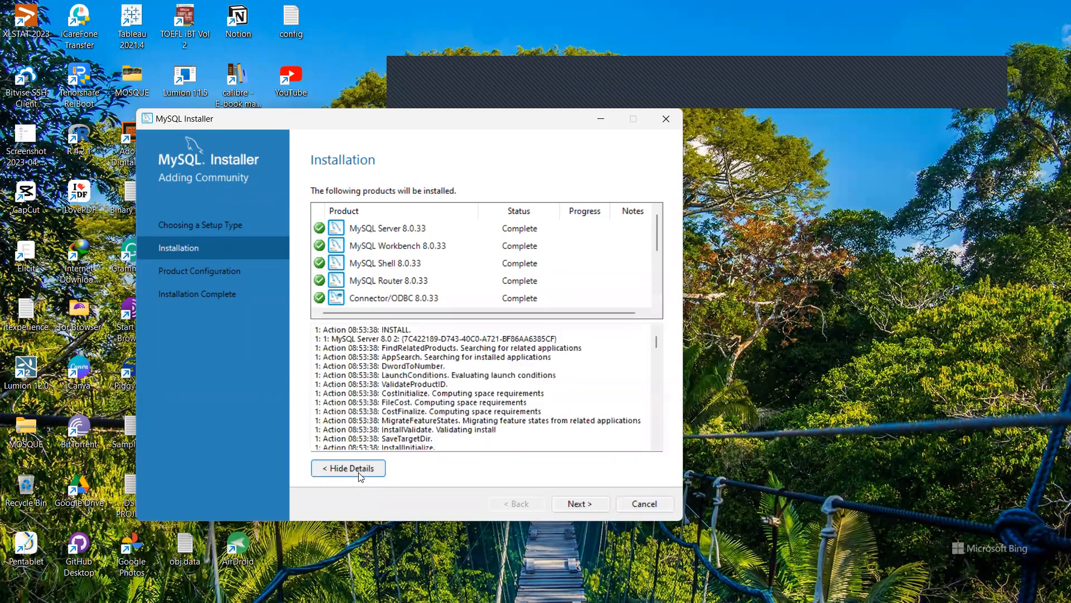
{"action": "scroll", "coordinate": [500, 416], "scroll_direction": "down", "scroll_amount": 4}
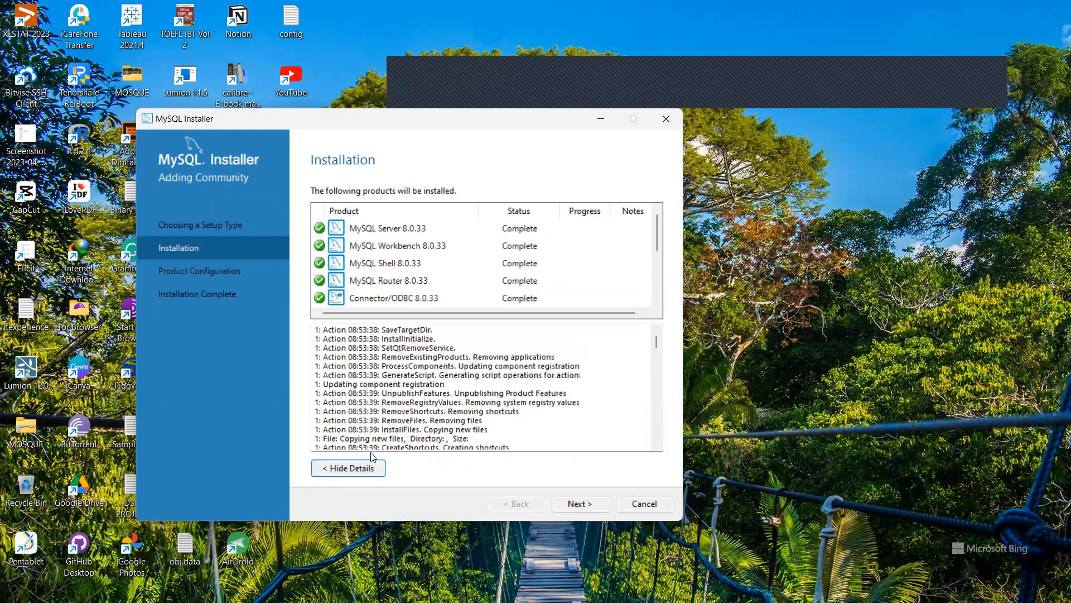
{"action": "scroll", "coordinate": [385, 426], "scroll_direction": "down", "scroll_amount": 5}
{"action": "scroll", "coordinate": [385, 426], "scroll_direction": "up", "scroll_amount": 10}
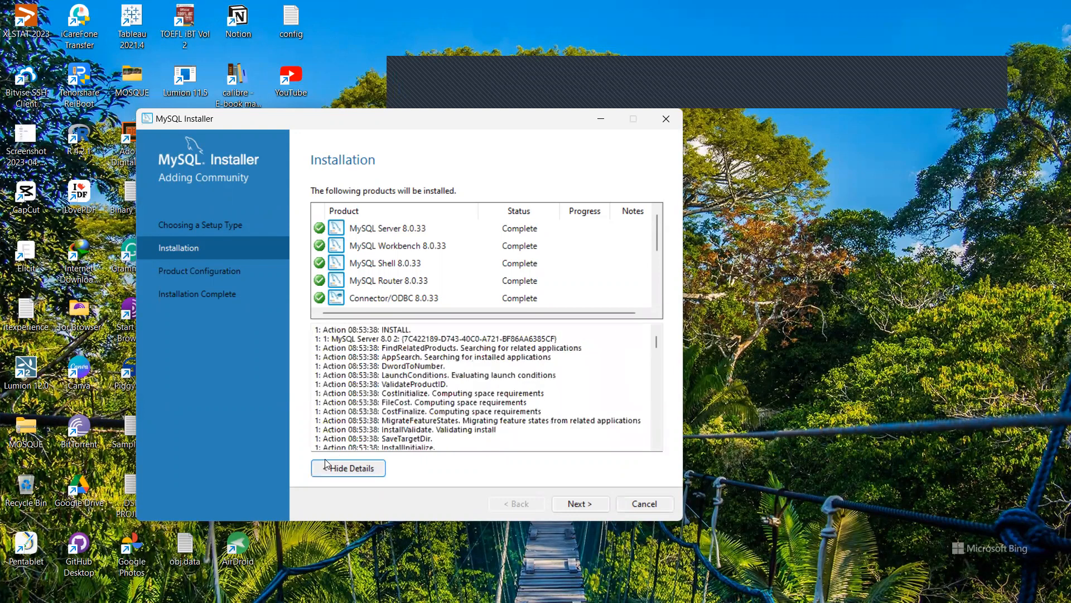
{"action": "left_click", "coordinate": [327, 468]}
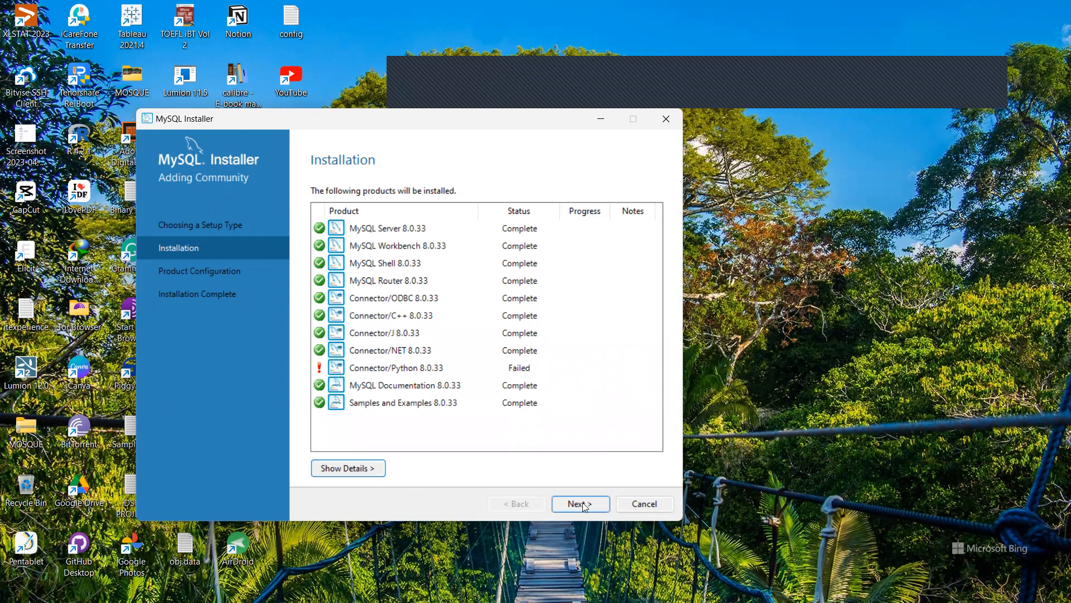
{"action": "left_click", "coordinate": [516, 367]}
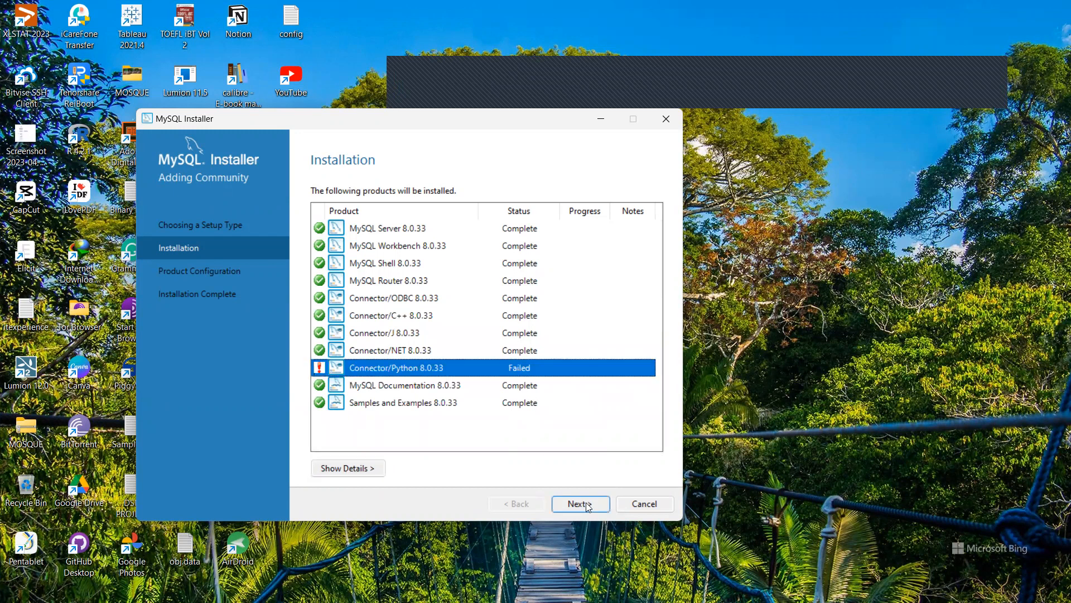
{"action": "left_click", "coordinate": [558, 503]}
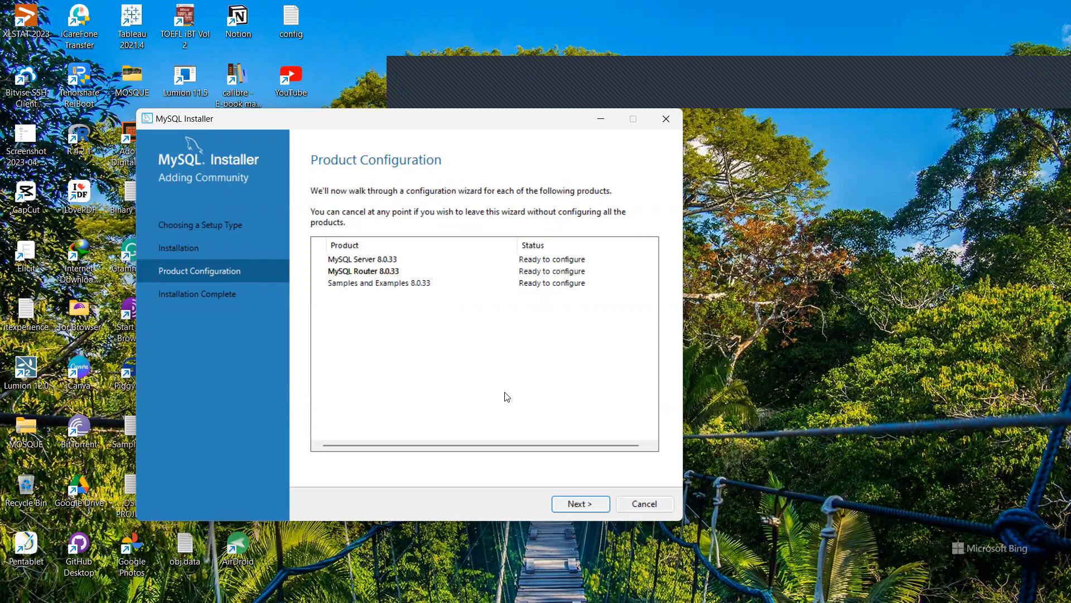
Start configuring MySQL Server 8.0.33 from the Product Configuration list.
{"action": "left_click", "coordinate": [578, 502]}
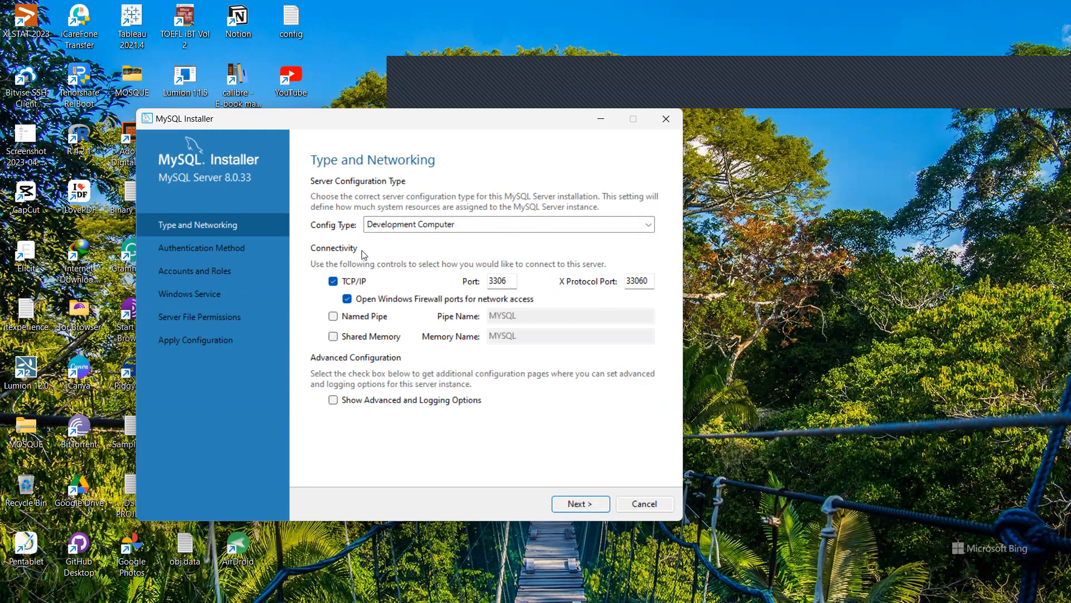
Accept Development Computer, TCP/IP on port 3306, and strong password encryption.
{"action": "left_click", "coordinate": [579, 504]}
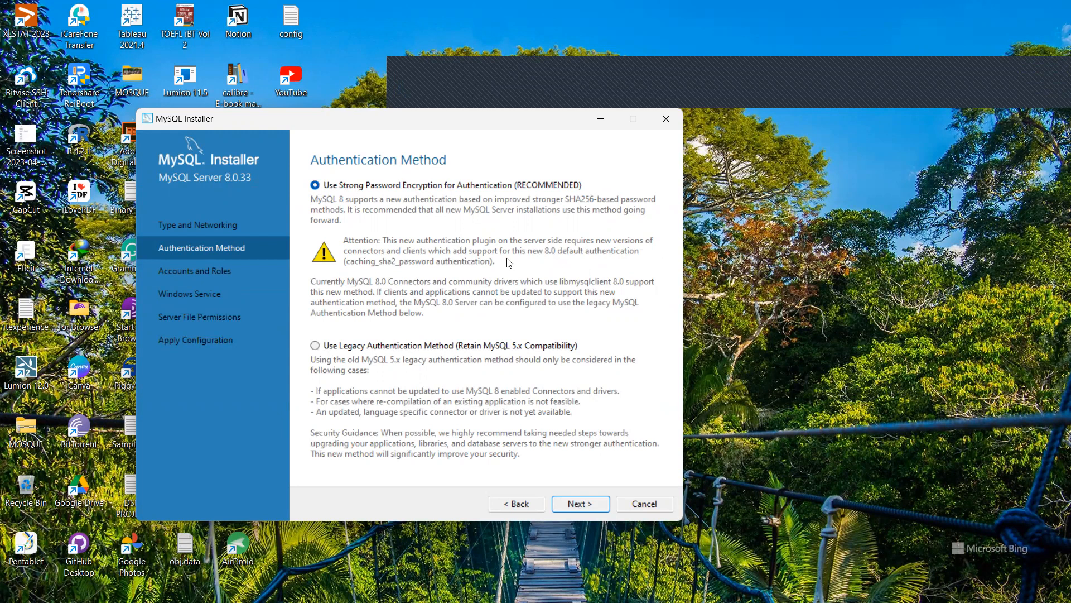
{"action": "left_click", "coordinate": [564, 504]}
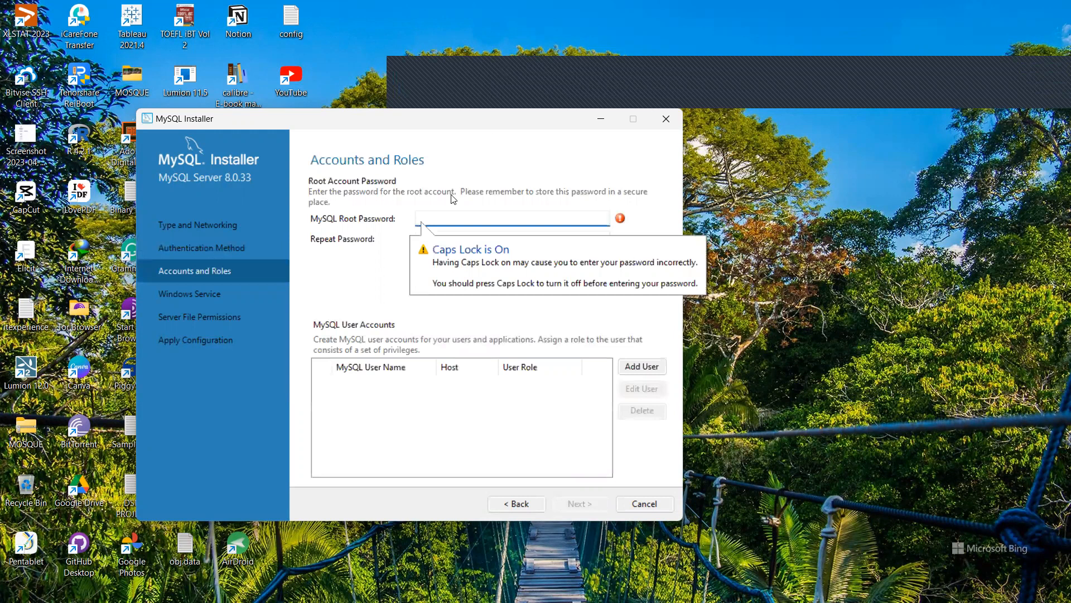
With Caps Lock off, enter the root account password in both password fields and continue.
{"action": "key", "text": "Caps_Lock"}
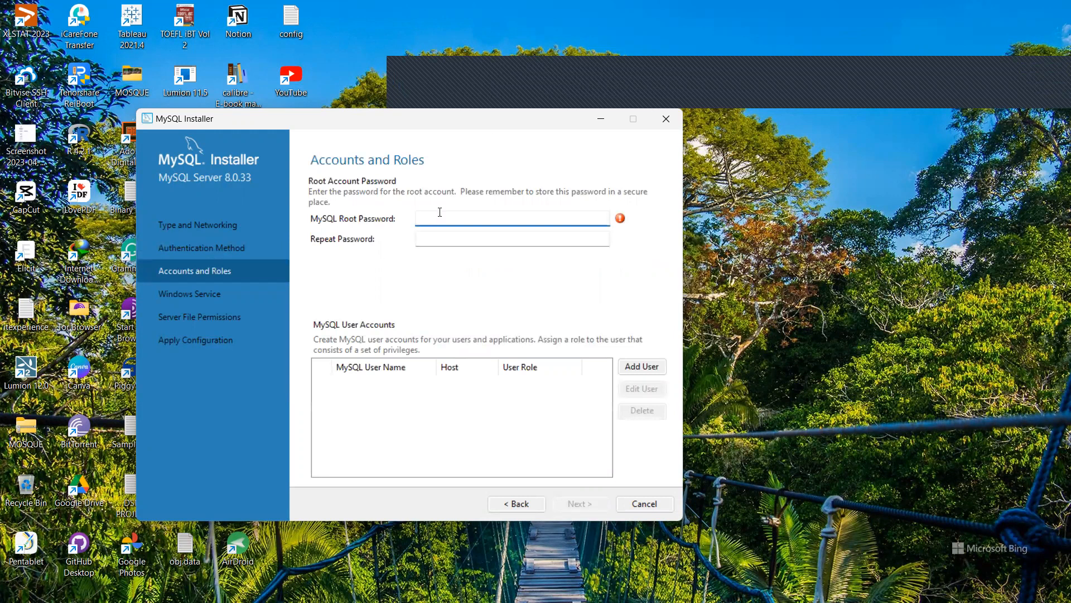
{"action": "type", "text": "root"}
{"action": "left_click", "coordinate": [439, 239]}
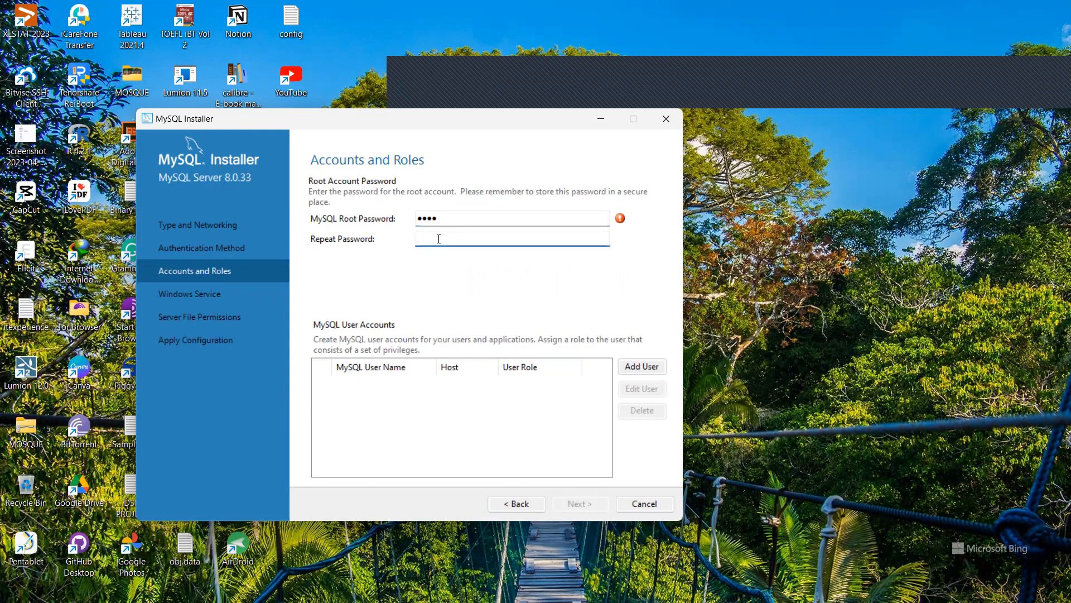
{"action": "type", "text": "root"}
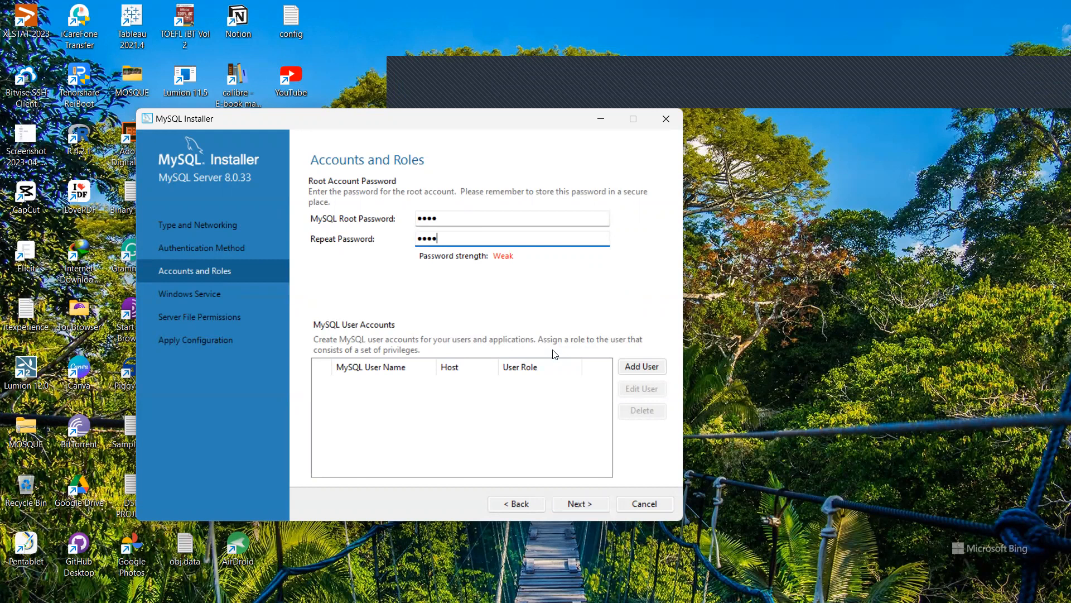
{"action": "left_click", "coordinate": [567, 504]}
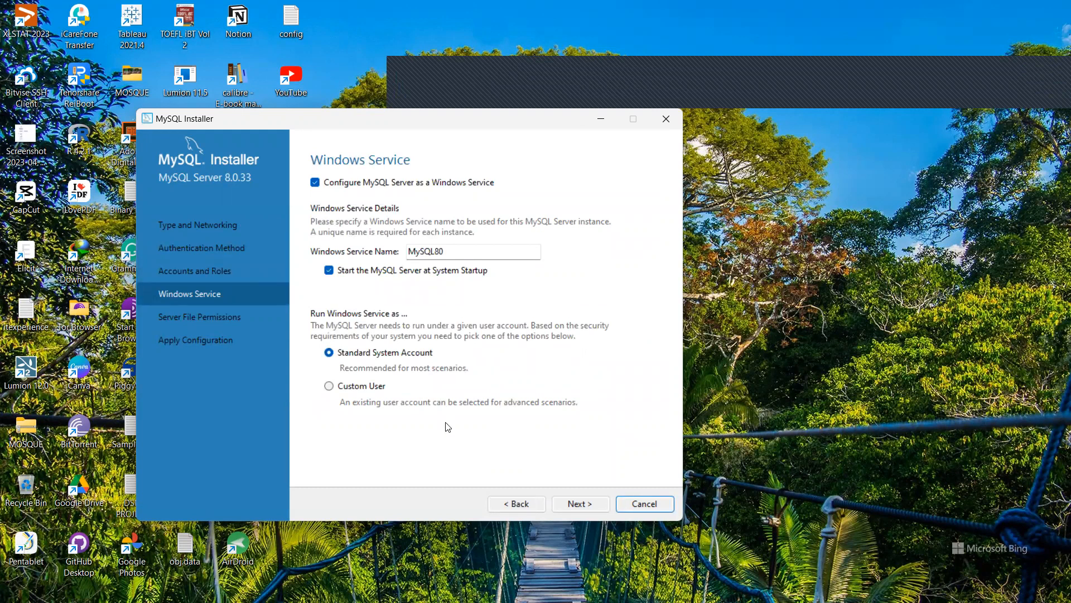
Keep the MySQL80 Windows service and default file permissions, and apply the server configuration.
{"action": "left_click", "coordinate": [583, 502]}
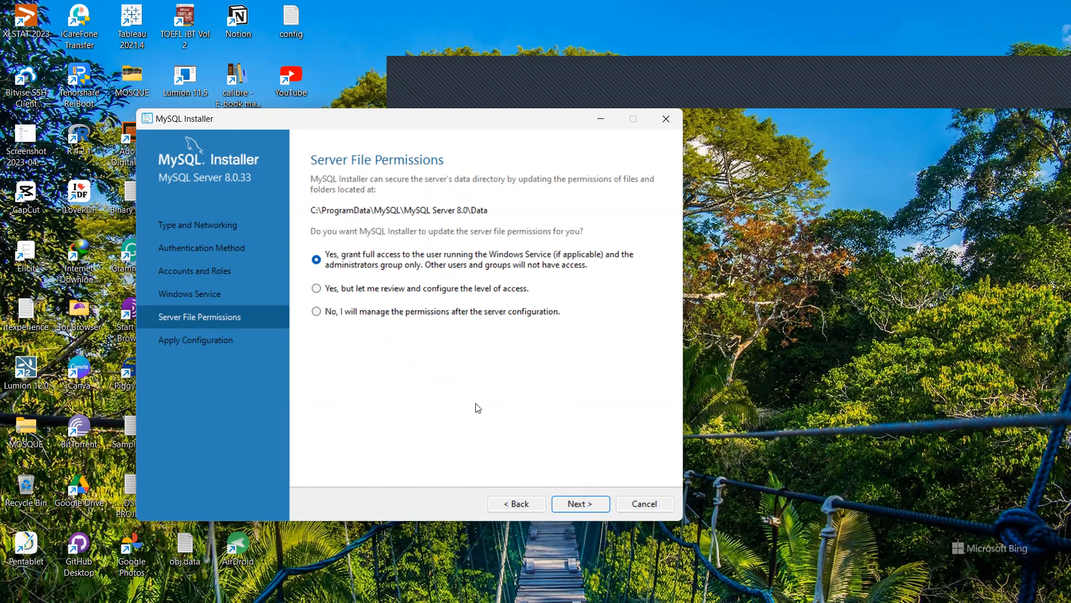
{"action": "left_click", "coordinate": [586, 506]}
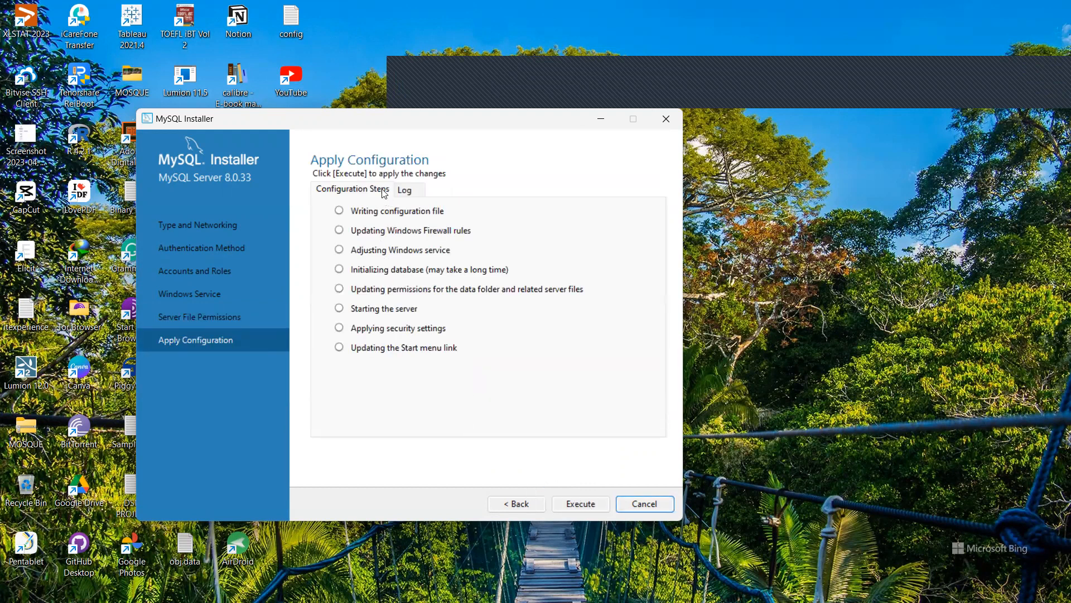
{"action": "left_click", "coordinate": [580, 504]}
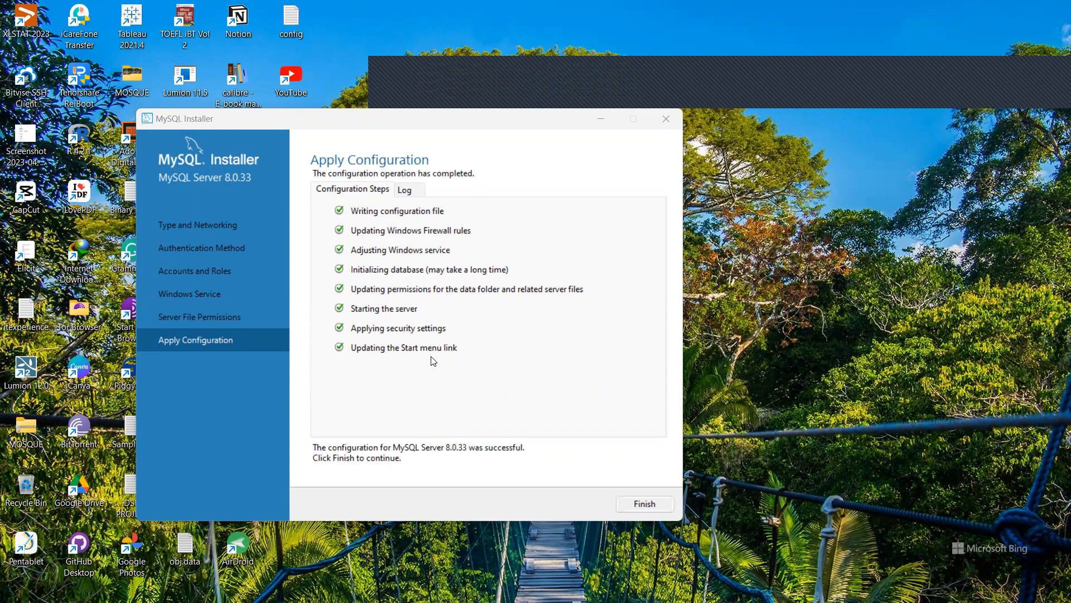
Close the completed MySQL Server 8.0.33 configuration and return to Product Configuration.
{"action": "left_click", "coordinate": [642, 505]}
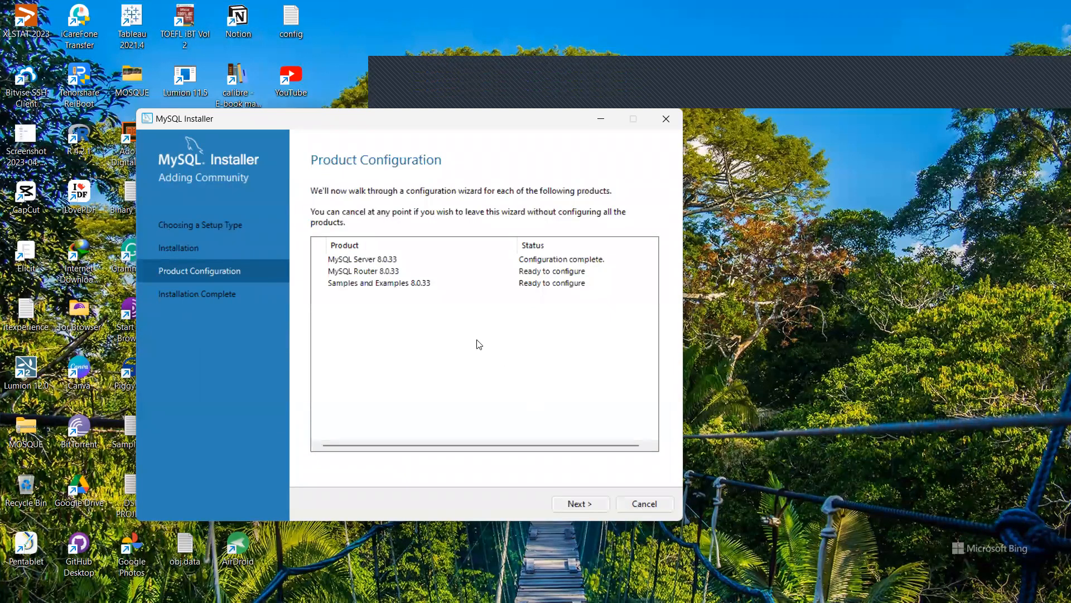
Finish MySQL Router 8.0.33 setup without bootstrapping it for InnoDB Cluster.
{"action": "left_click", "coordinate": [580, 504]}
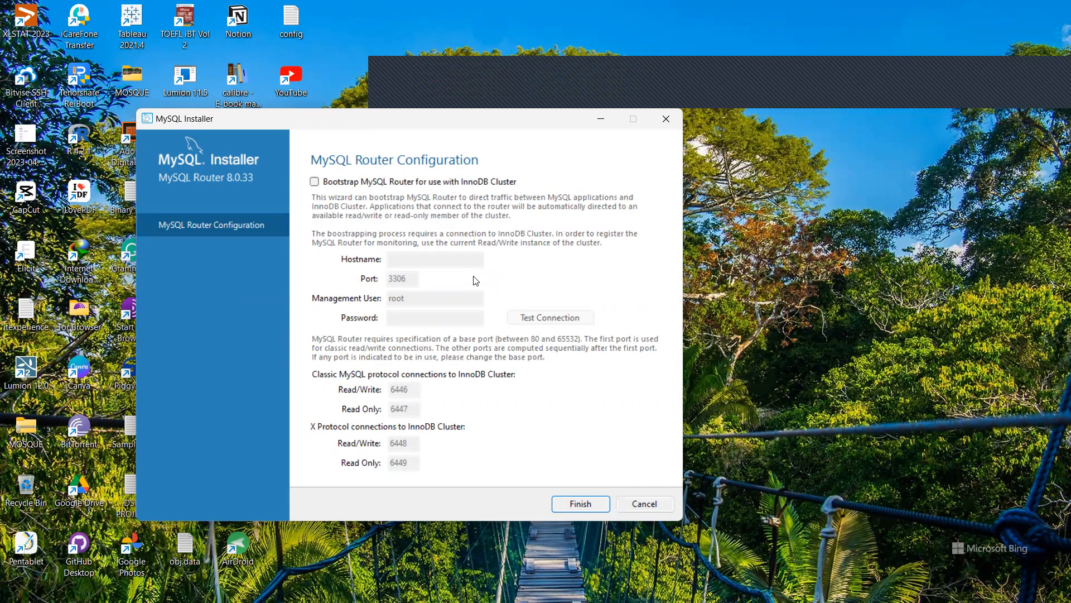
{"action": "left_click", "coordinate": [572, 506]}
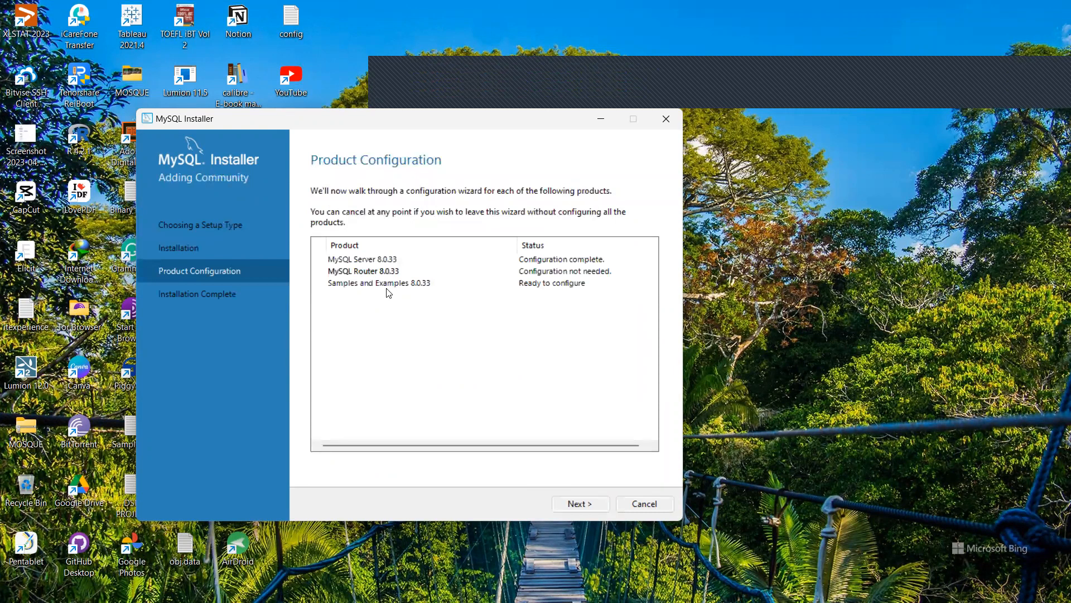
Verify the root connection for Samples and Examples 8.0.33 and execute its configuration.
{"action": "left_click", "coordinate": [580, 504]}
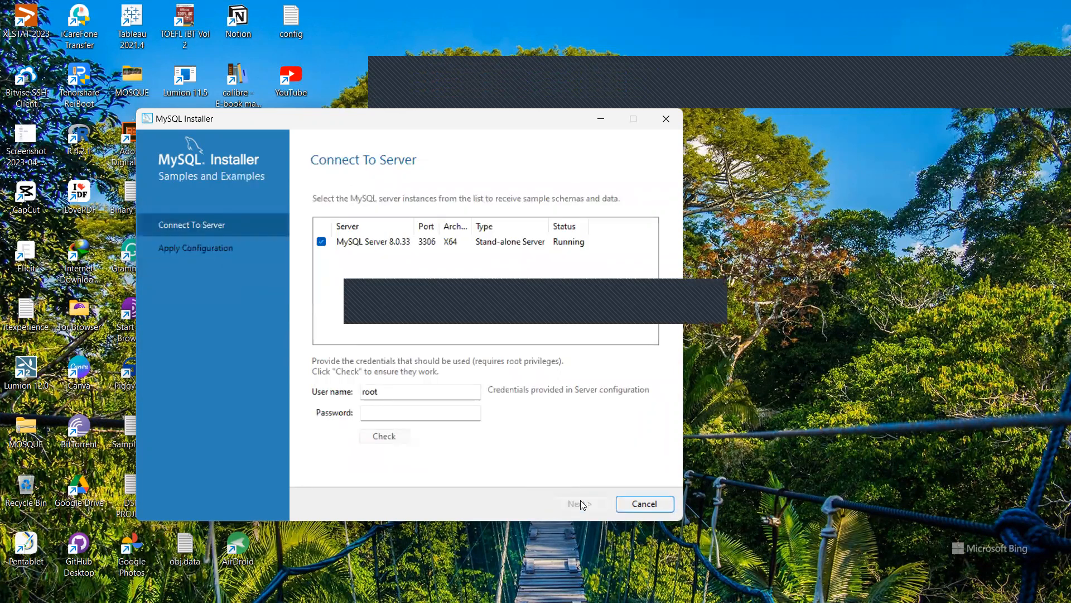
{"action": "left_click", "coordinate": [374, 413]}
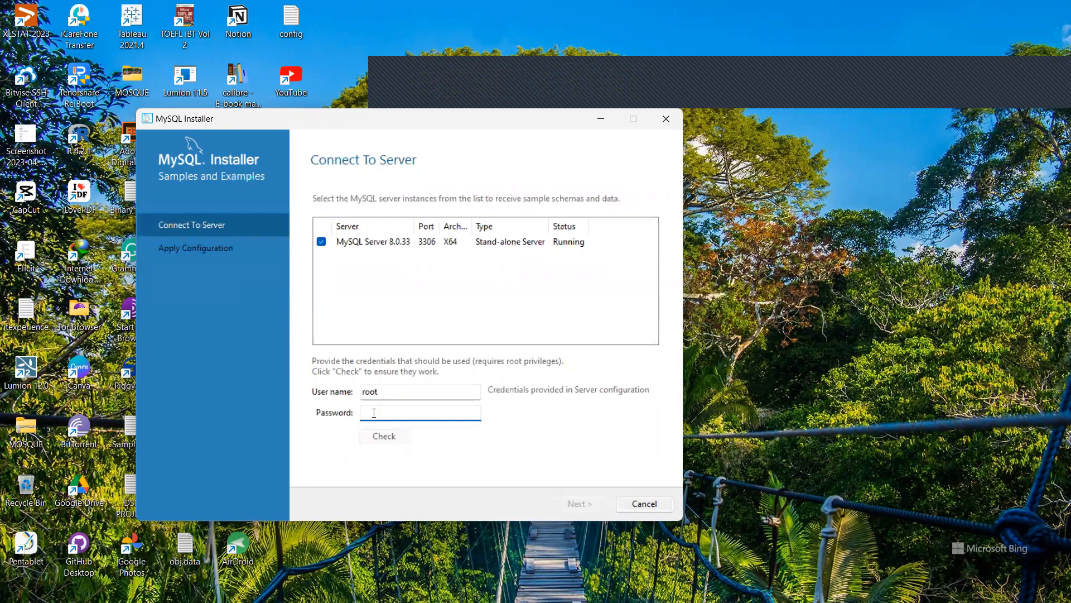
{"action": "type", "text": "root"}
{"action": "left_click", "coordinate": [382, 440]}
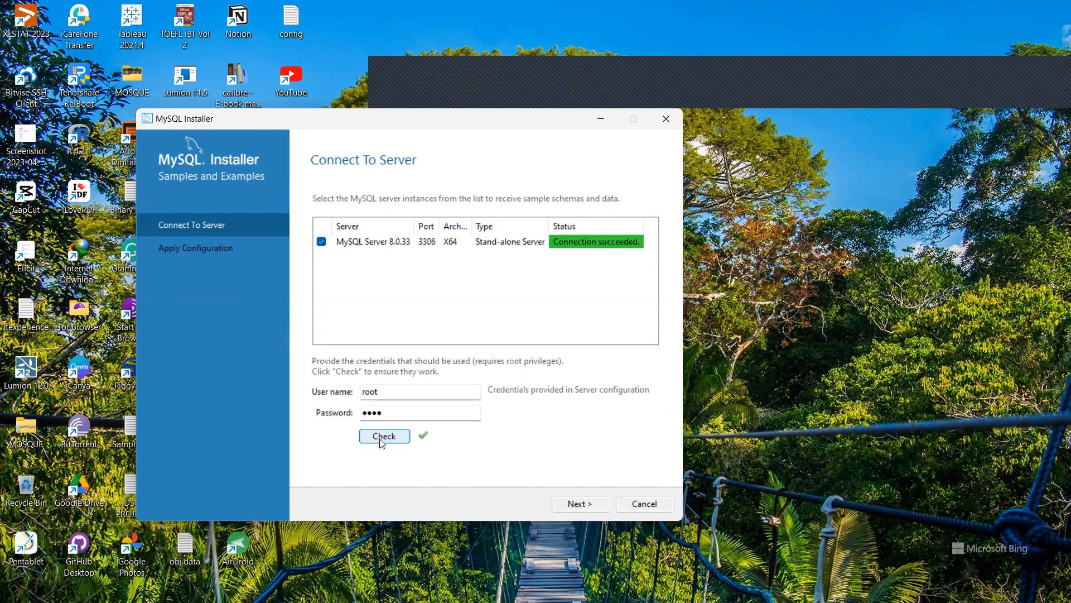
{"action": "left_click", "coordinate": [573, 505]}
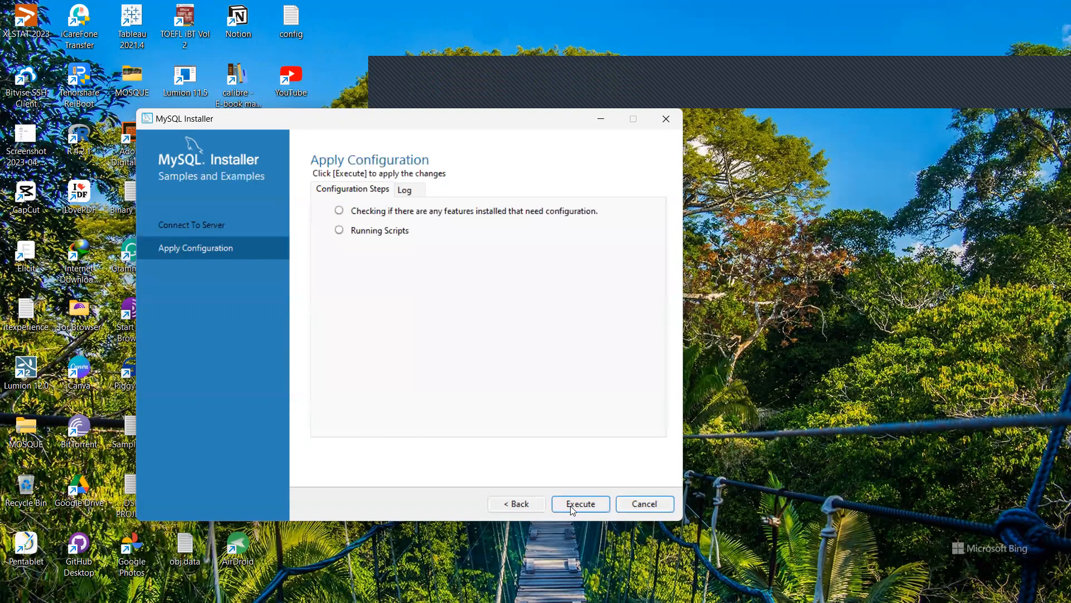
{"action": "left_click", "coordinate": [572, 508]}
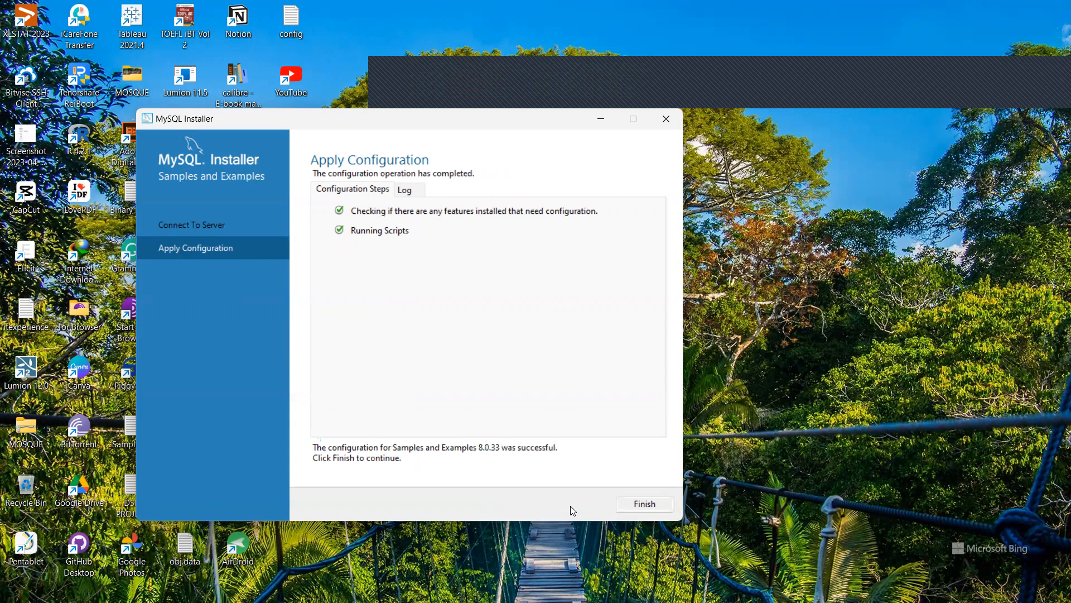
Finish the installation with Start MySQL Workbench and Start MySQL Shell unchecked.
{"action": "left_click", "coordinate": [634, 508]}
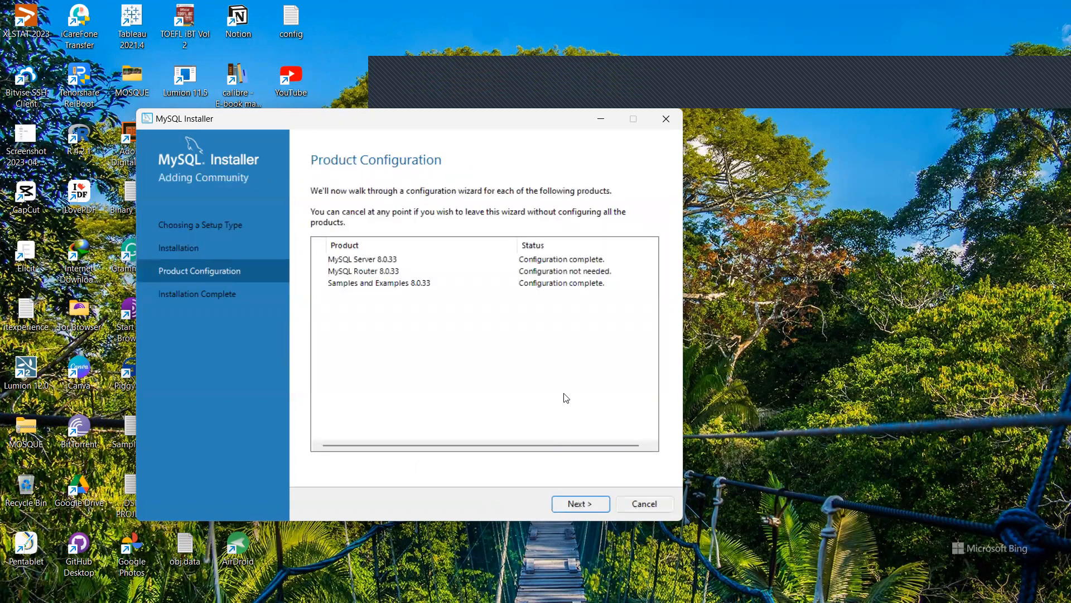
{"action": "left_click", "coordinate": [574, 505]}
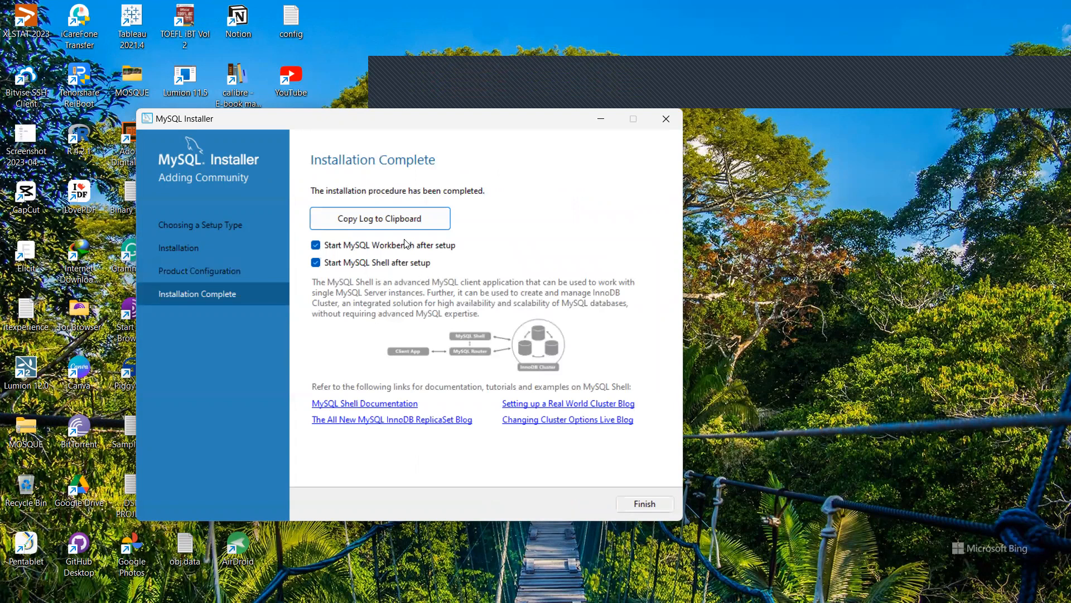
{"action": "left_click", "coordinate": [316, 247]}
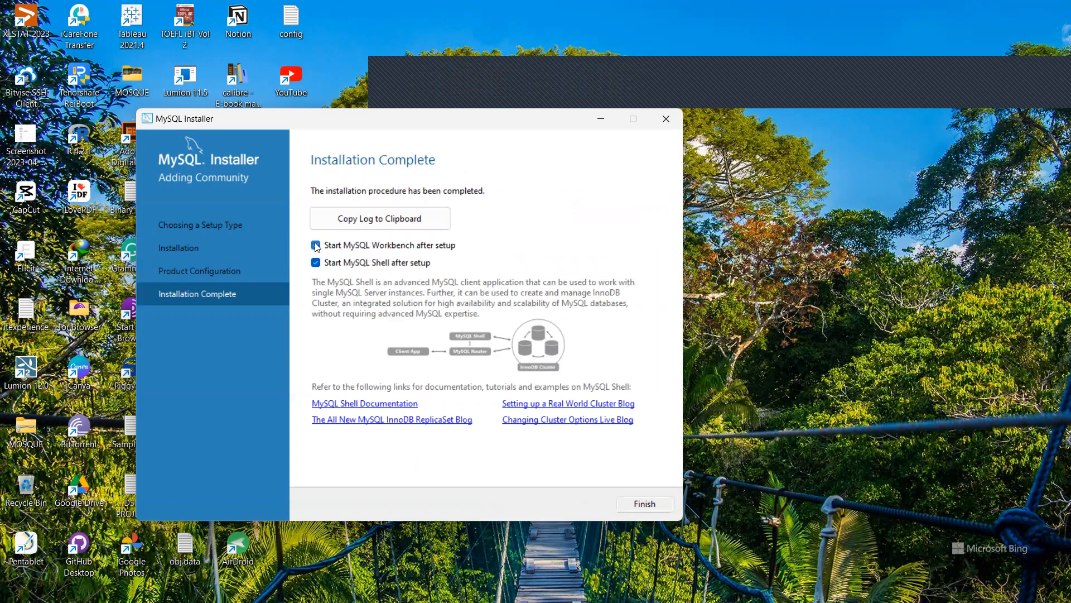
{"action": "left_click", "coordinate": [316, 263]}
{"action": "left_click", "coordinate": [638, 505]}
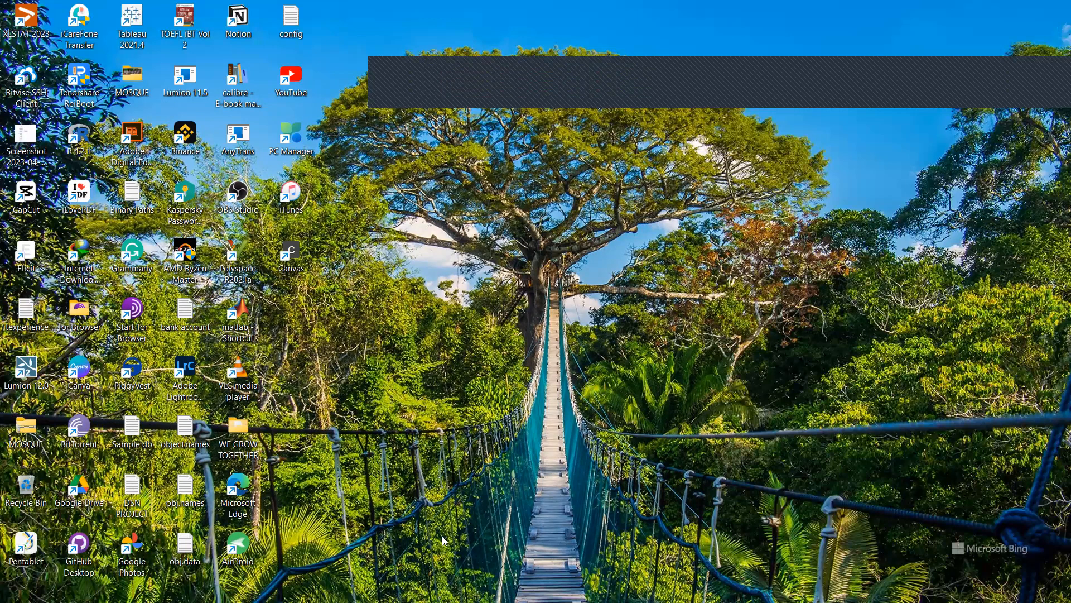
Expand the MySQL folder in the Start menu's All apps list to show Workbench 8.0 CE and its other programs.
{"action": "key", "text": "super"}
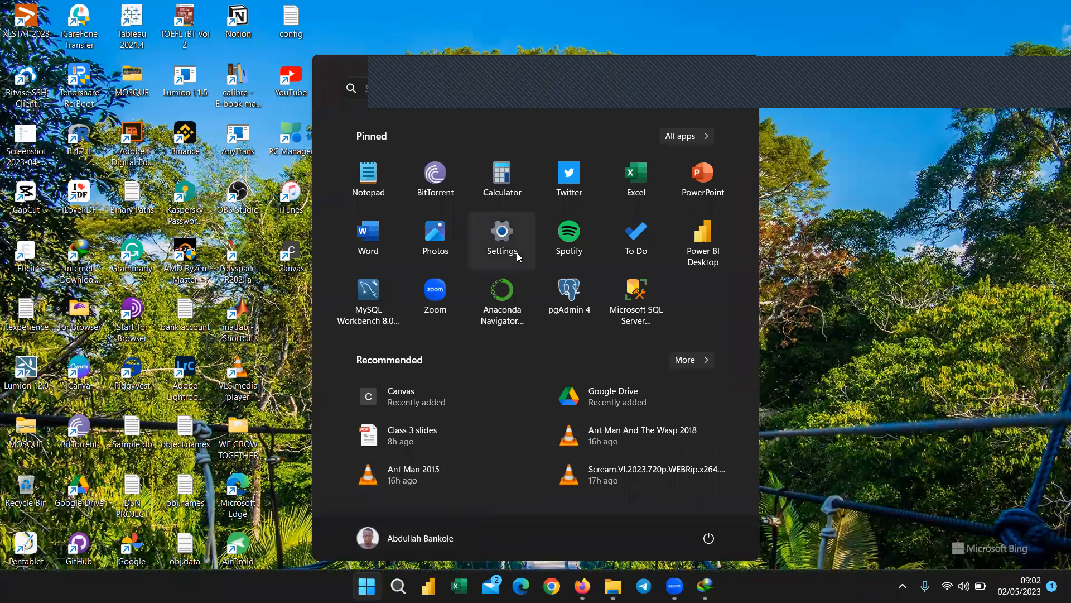
{"action": "left_click", "coordinate": [673, 139]}
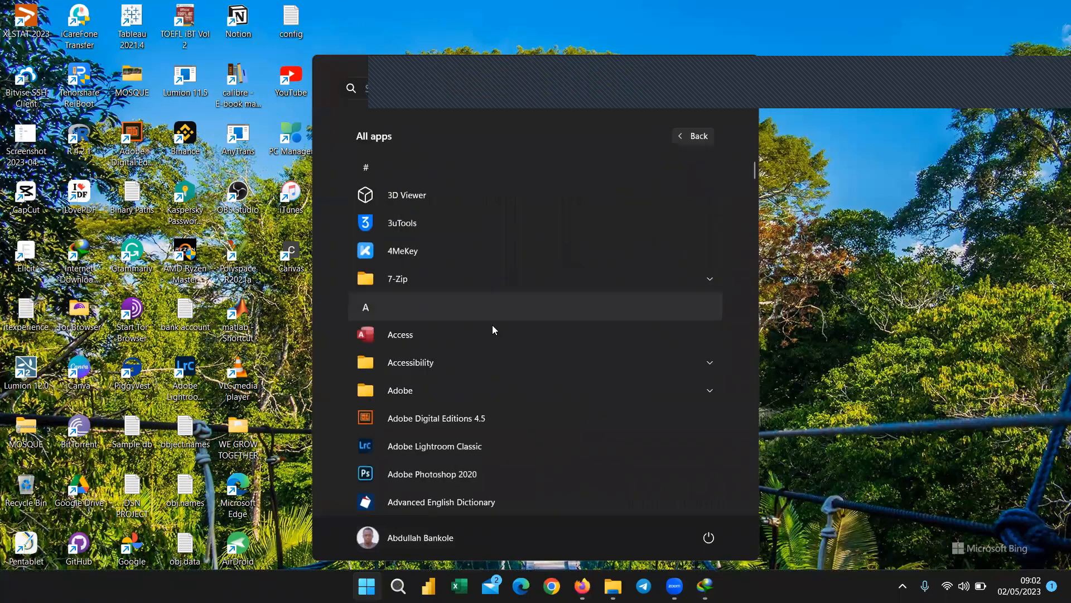
{"action": "scroll", "coordinate": [486, 339], "scroll_direction": "down", "scroll_amount": 10}
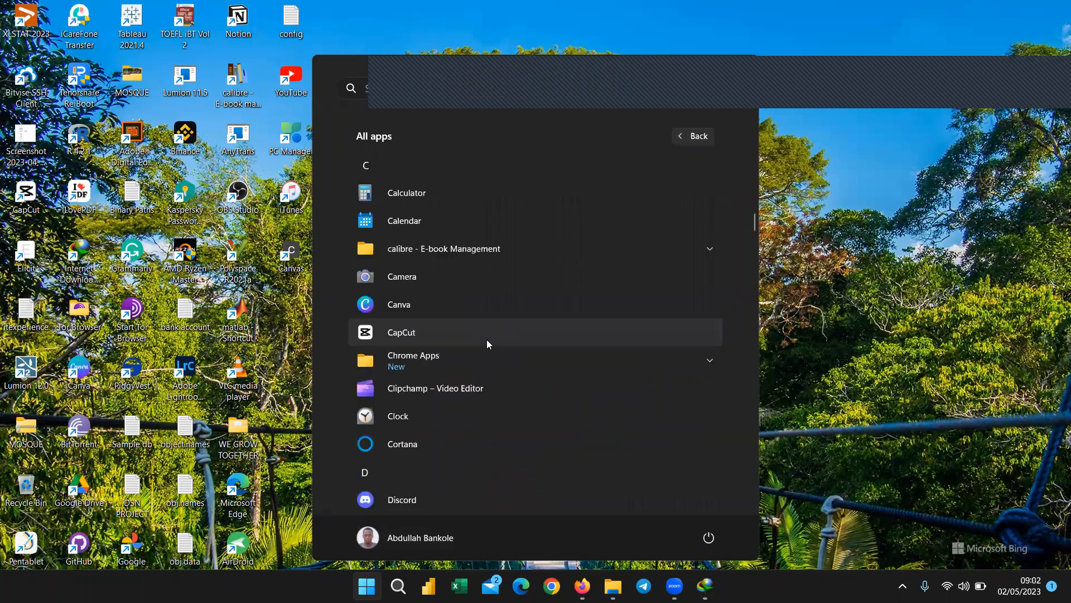
{"action": "scroll", "coordinate": [487, 339], "scroll_direction": "up", "scroll_amount": 10}
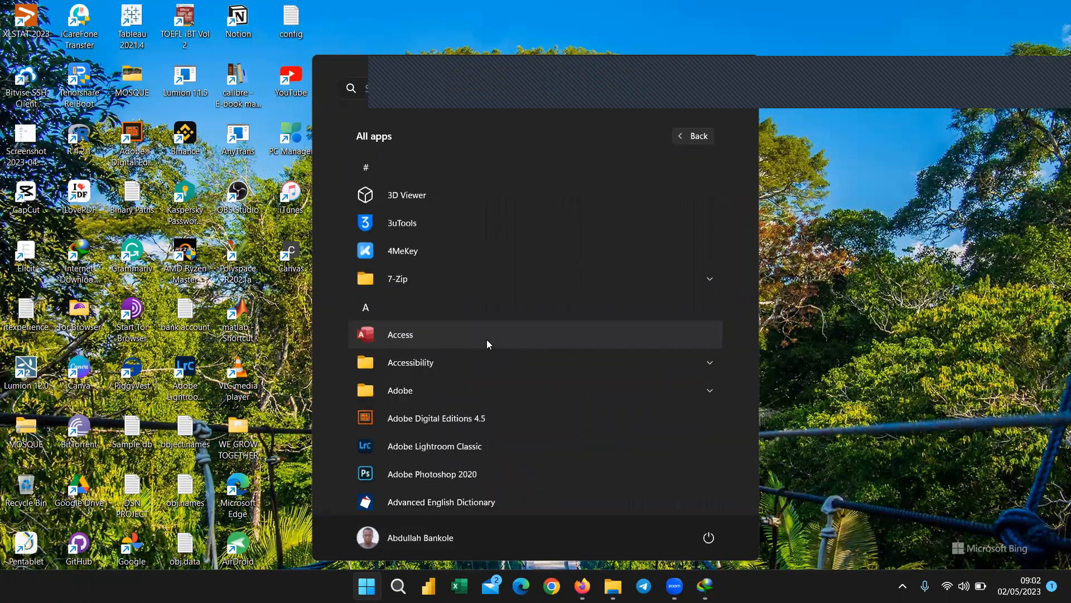
{"action": "scroll", "coordinate": [487, 339], "scroll_direction": "down", "scroll_amount": 5}
{"action": "scroll", "coordinate": [487, 340], "scroll_direction": "down", "scroll_amount": 6}
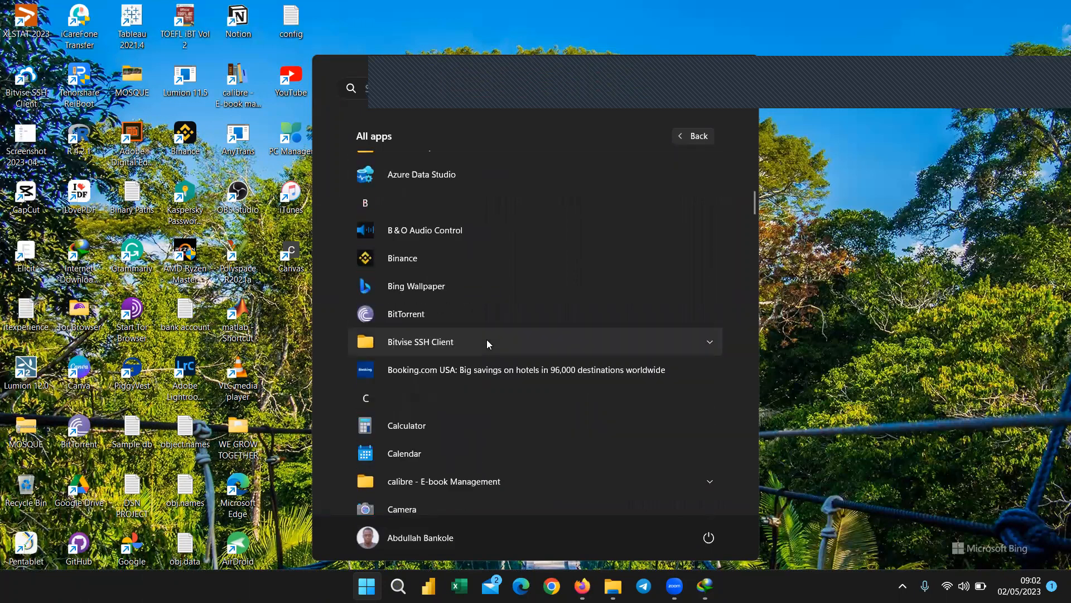
{"action": "scroll", "coordinate": [486, 339], "scroll_direction": "down", "scroll_amount": 4}
{"action": "scroll", "coordinate": [487, 339], "scroll_direction": "down", "scroll_amount": 7}
{"action": "scroll", "coordinate": [486, 342], "scroll_direction": "down", "scroll_amount": 15}
{"action": "scroll", "coordinate": [487, 339], "scroll_direction": "down", "scroll_amount": 13}
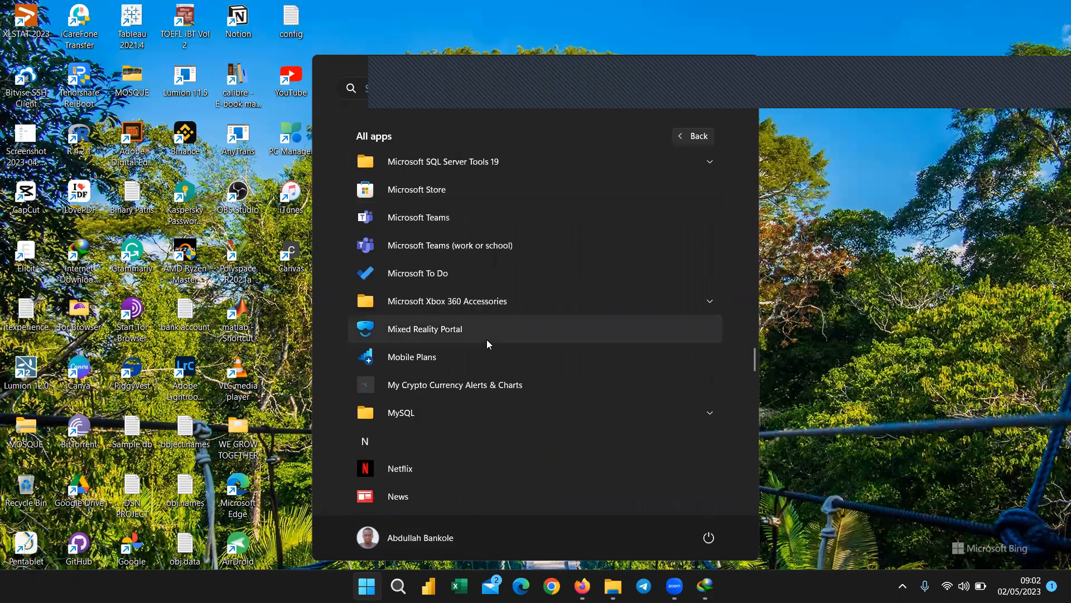
{"action": "scroll", "coordinate": [487, 341], "scroll_direction": "down", "scroll_amount": 3}
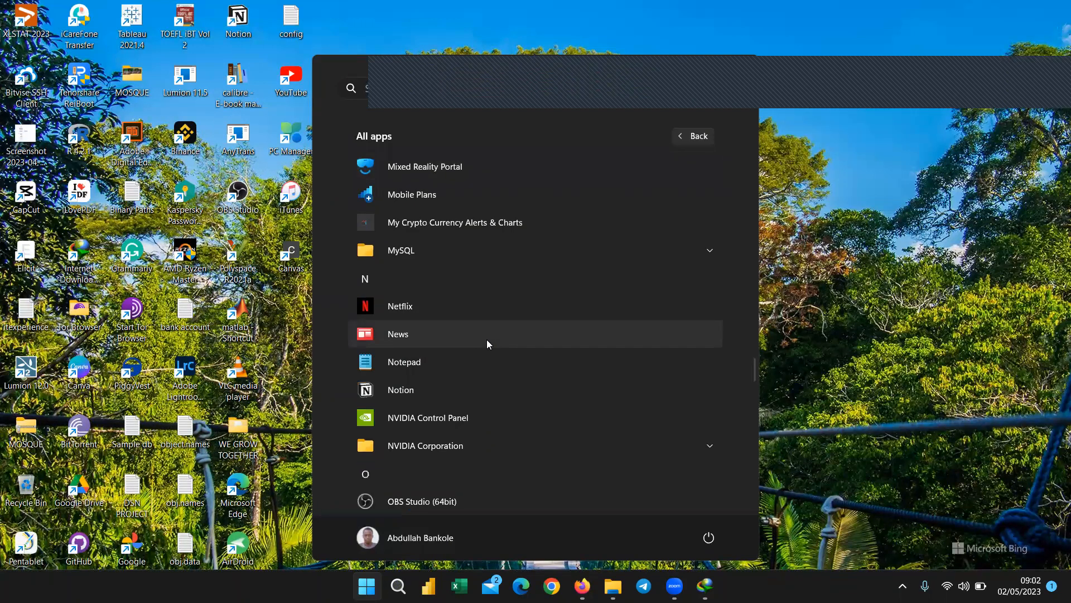
{"action": "left_click", "coordinate": [415, 250]}
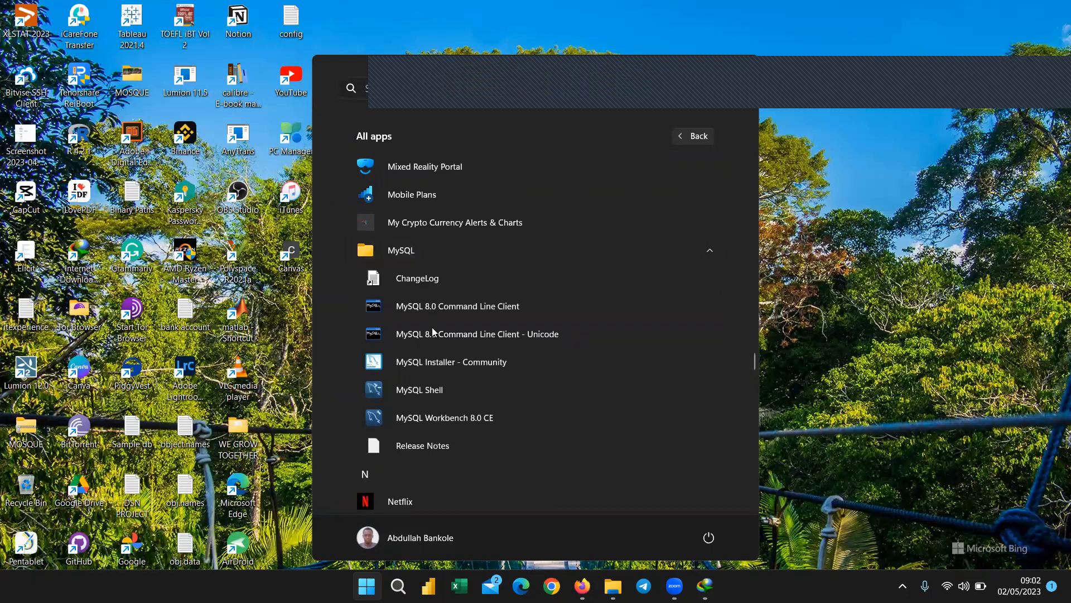
Launch MySQL Workbench 8.0 CE and maximize its window.
{"action": "left_click", "coordinate": [453, 419]}
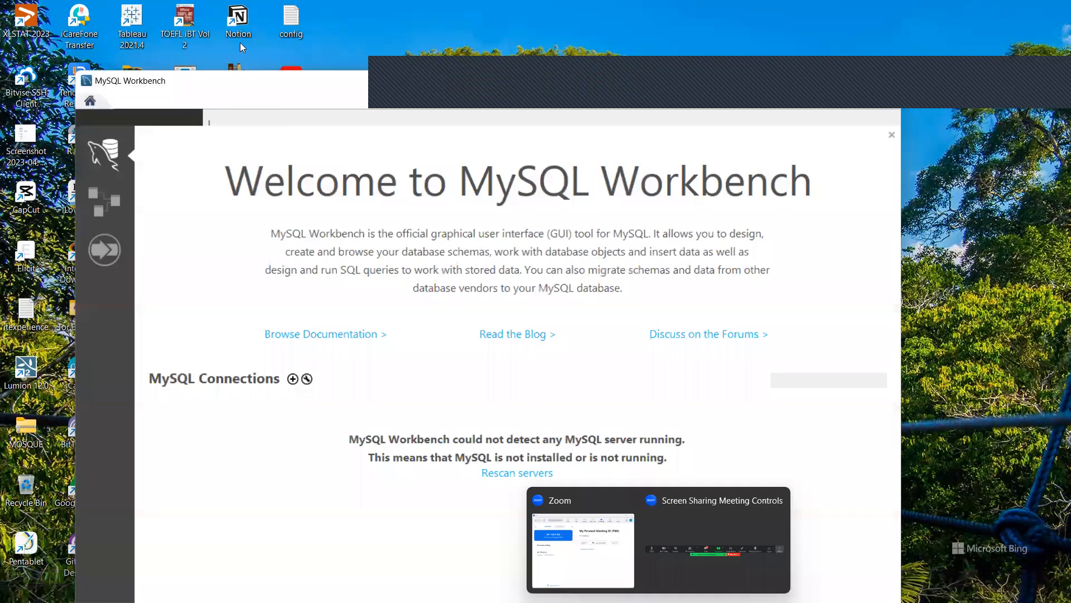
{"action": "double_click", "coordinate": [225, 78]}
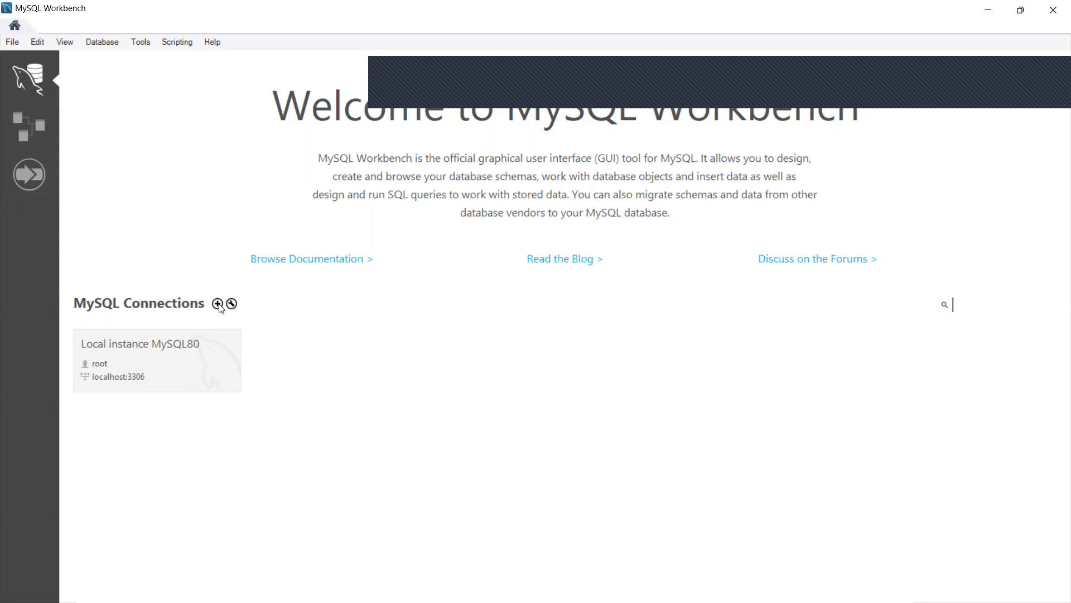
Open Local instance MySQL80 and enter the root password, saving it in the vault.
{"action": "left_click", "coordinate": [127, 362]}
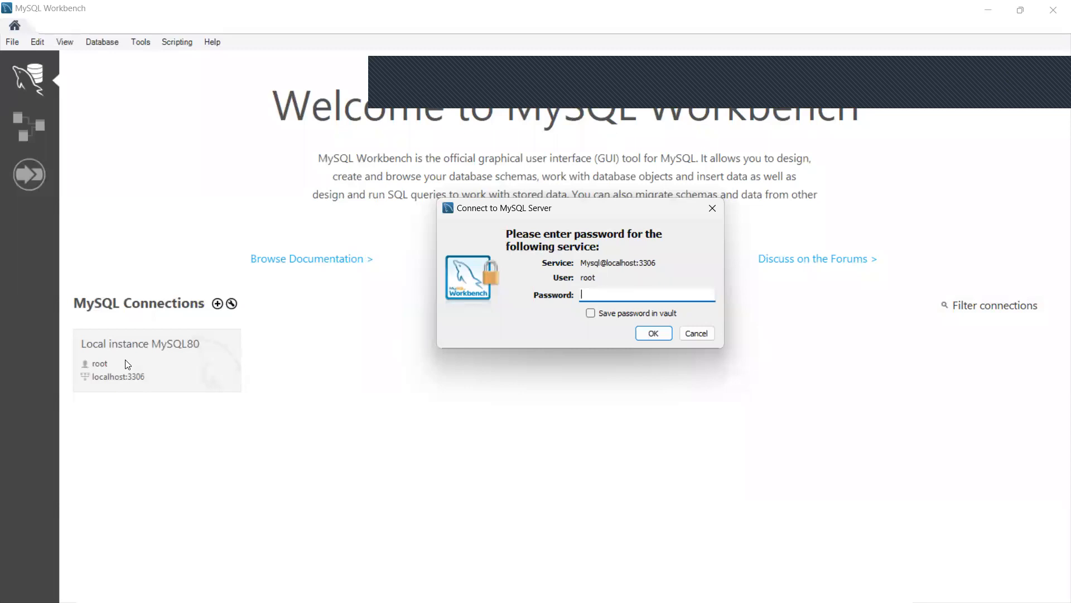
{"action": "type", "text": "****"}
{"action": "left_click", "coordinate": [590, 313]}
{"action": "left_click", "coordinate": [657, 333]}
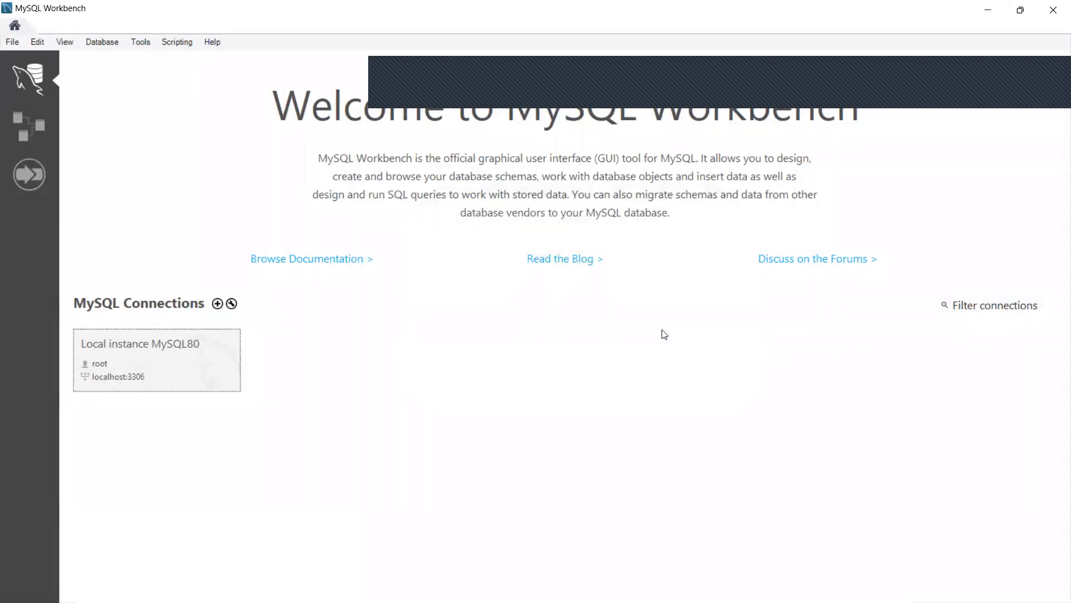